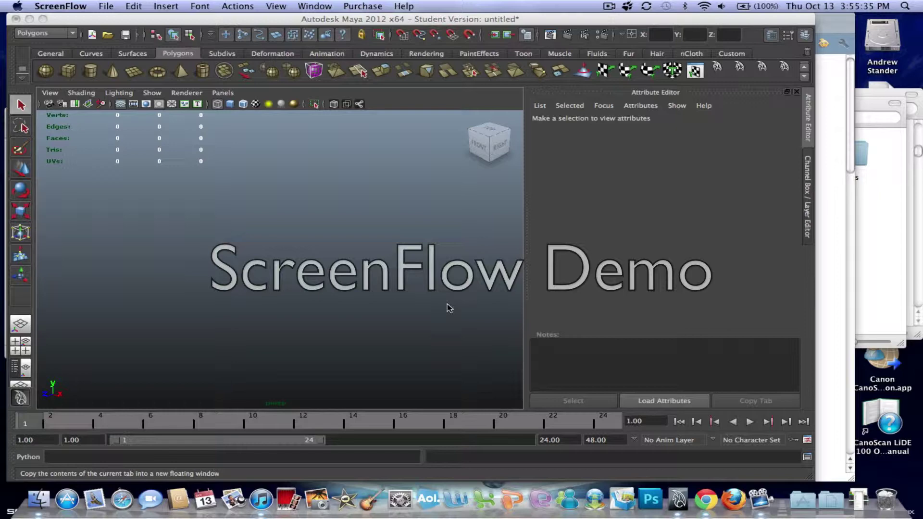
Step: Open the SoftLightingNew.mb scene from the projects/SAL/SAL_1109 folder
left_click(447, 306)
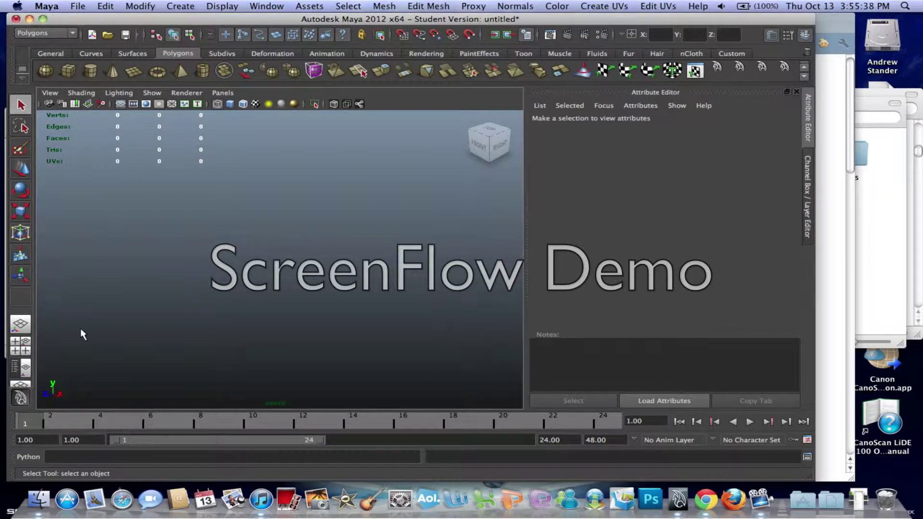
left_click(78, 6)
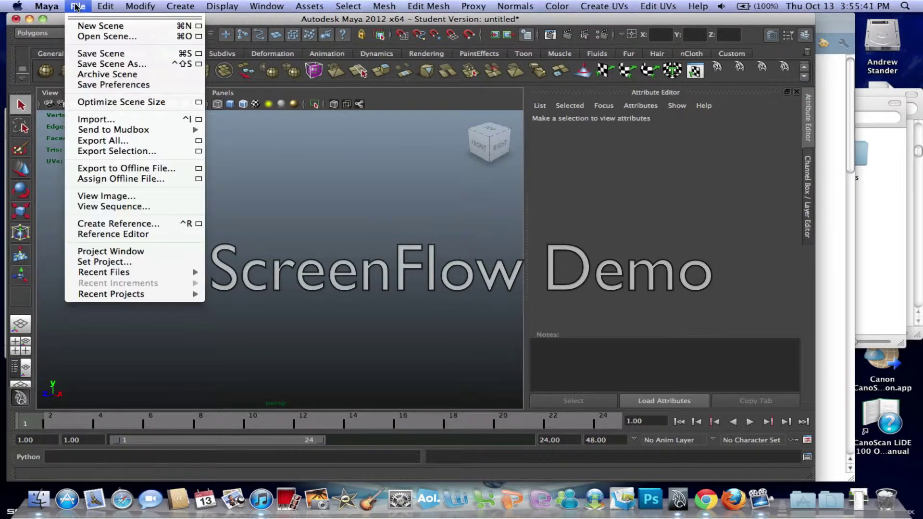
left_click(86, 36)
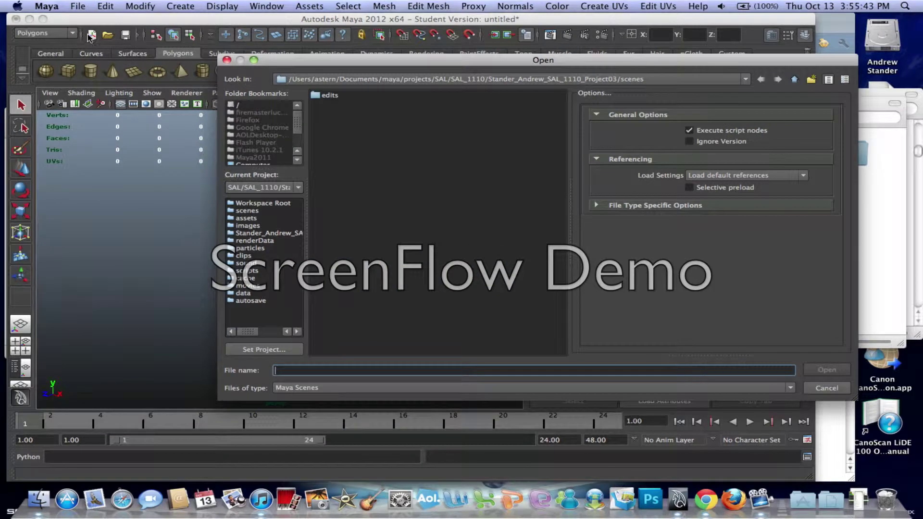
left_click(662, 81)
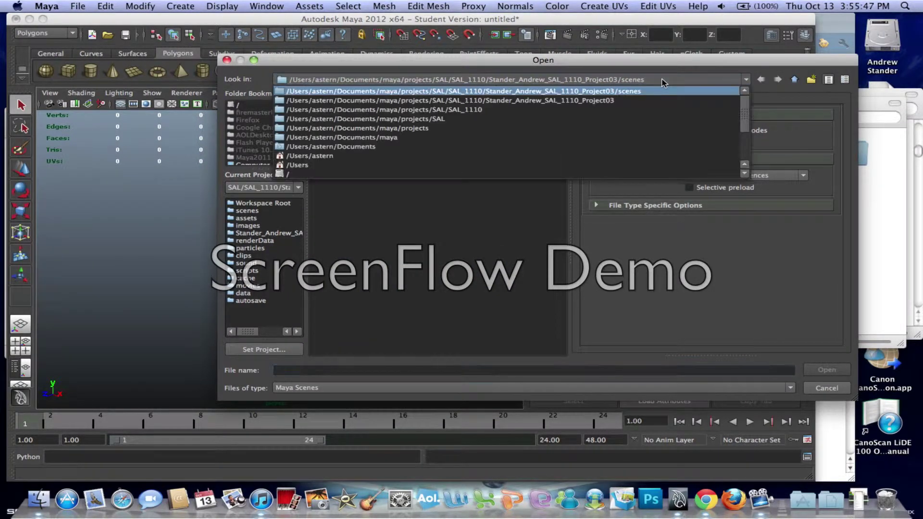
left_click(646, 100)
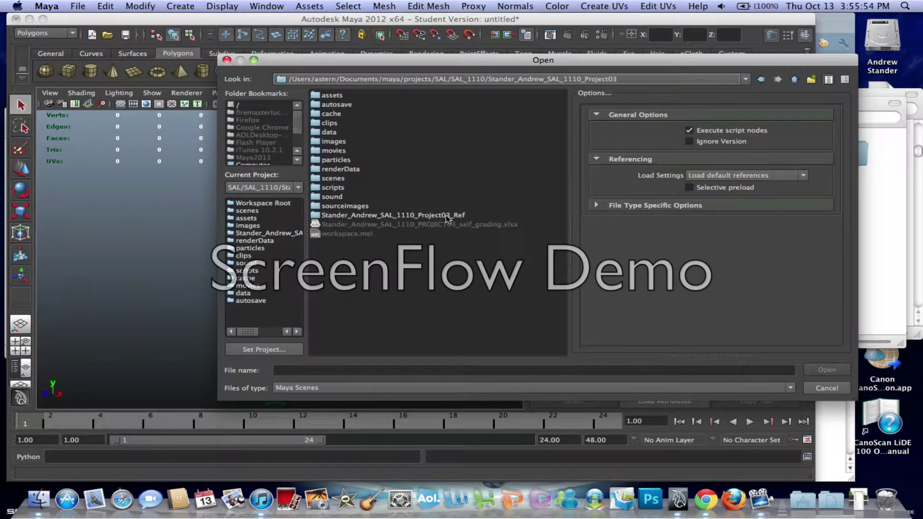
left_click(686, 81)
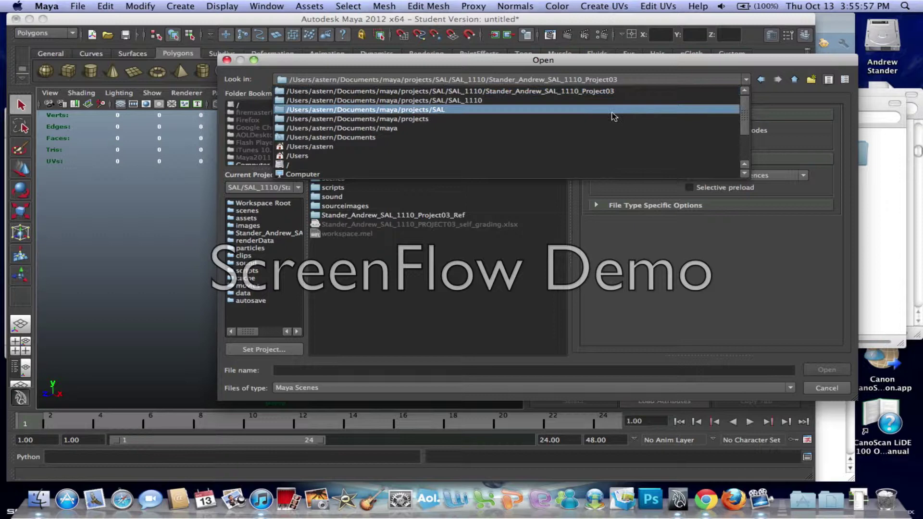
left_click(610, 113)
double_click(318, 96)
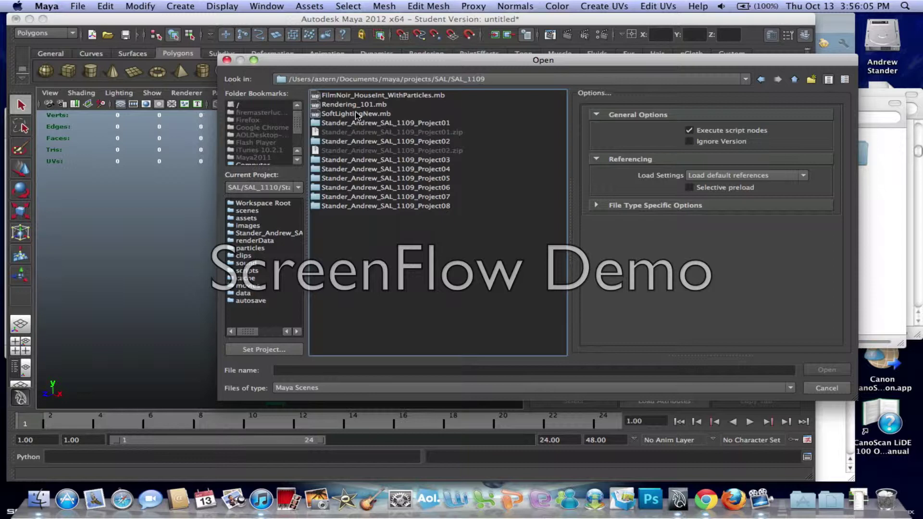
key("Escape")
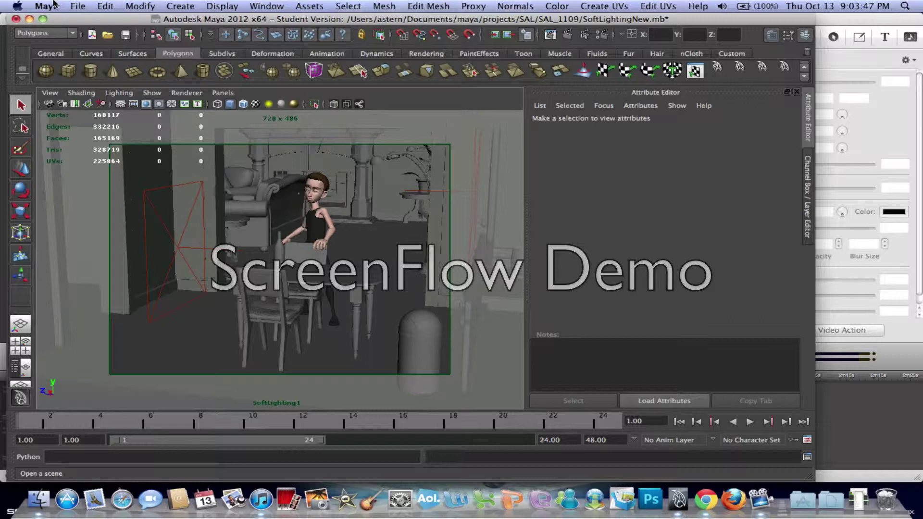
Step: Once SoftLightingNew.mb finishes loading, bring up the File menu
left_click(77, 6)
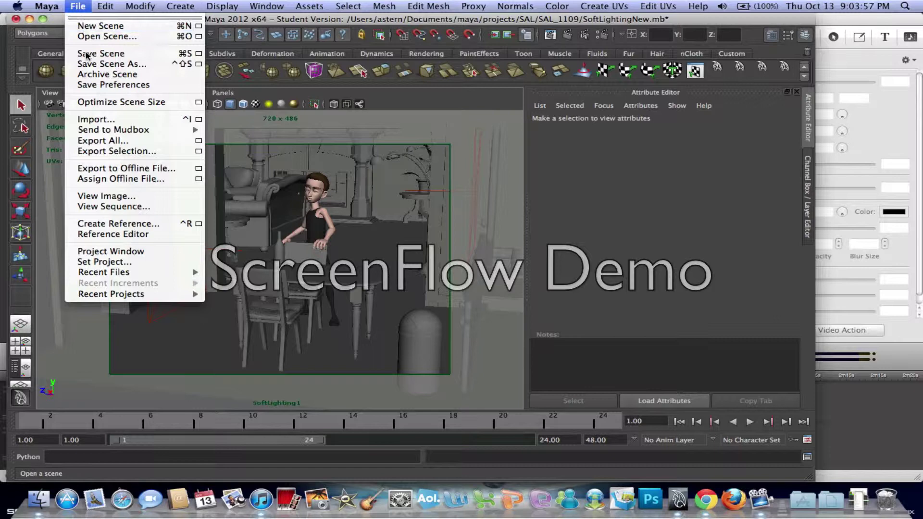
left_click(120, 250)
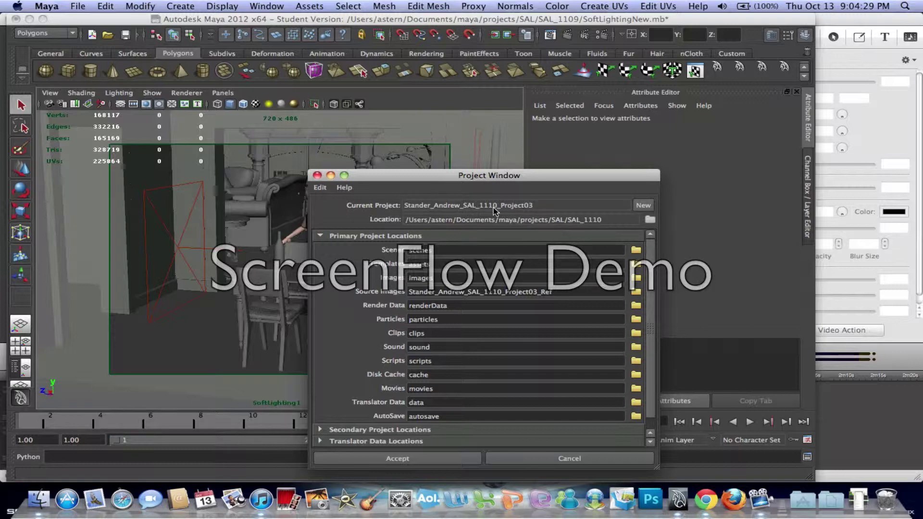
left_click(531, 208)
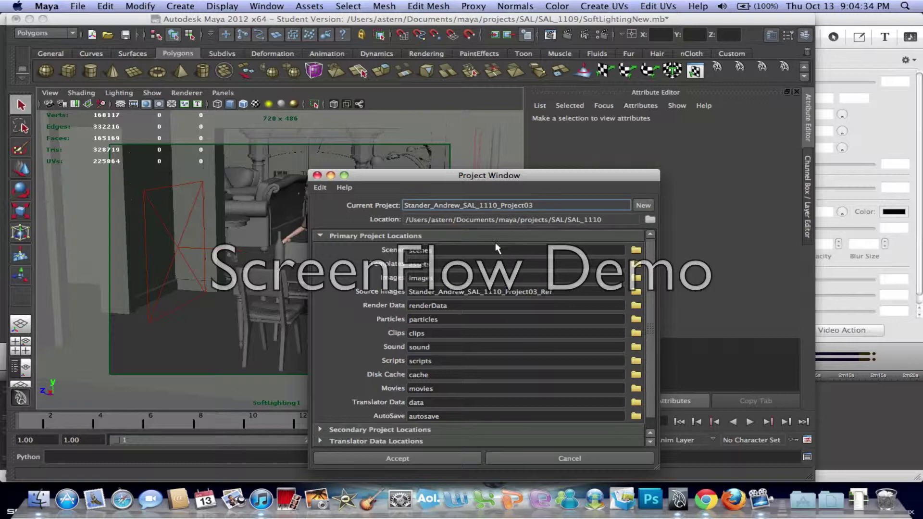
scroll(506, 255, "down", 1)
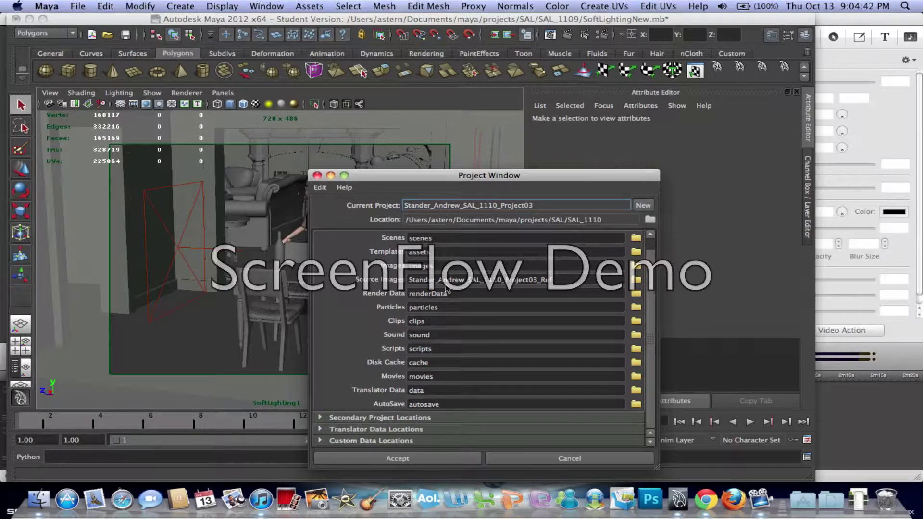
scroll(446, 288, "up", 1)
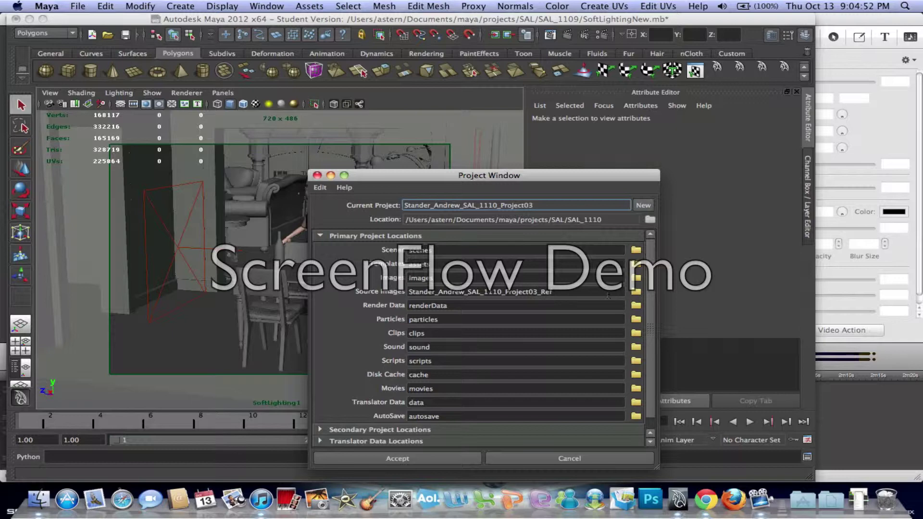
scroll(608, 295, "down", 2)
scroll(608, 295, "up", 1)
scroll(478, 327, "down", 1)
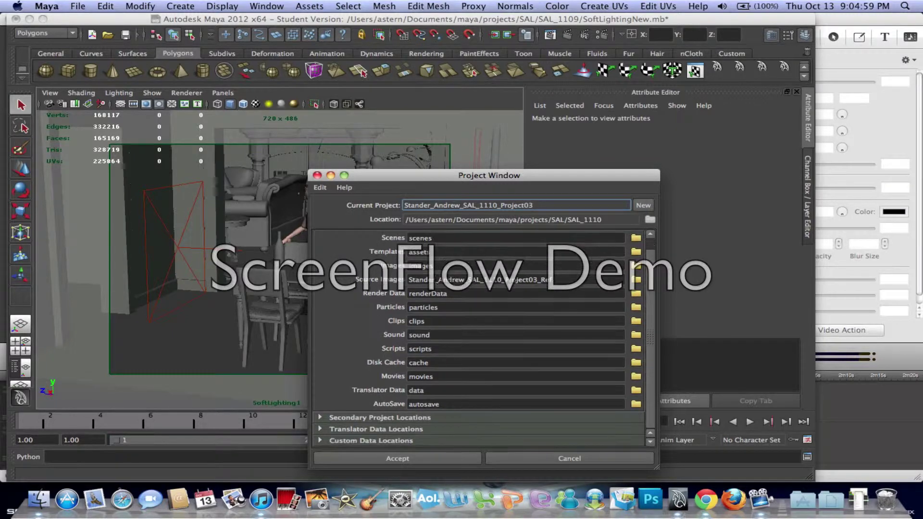
left_click(540, 454)
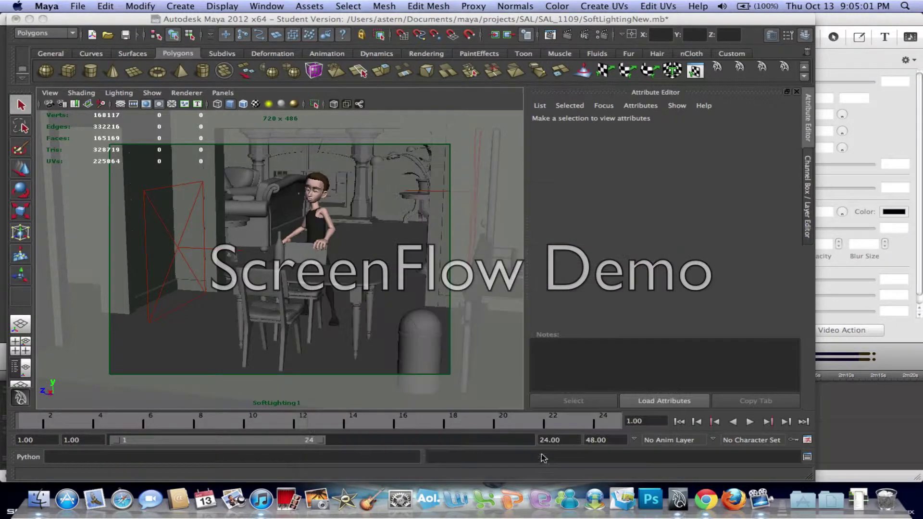
Step: In Finder, check Project03 > images > tmp for the rendered .tga image, then return to Maya
left_click(42, 499)
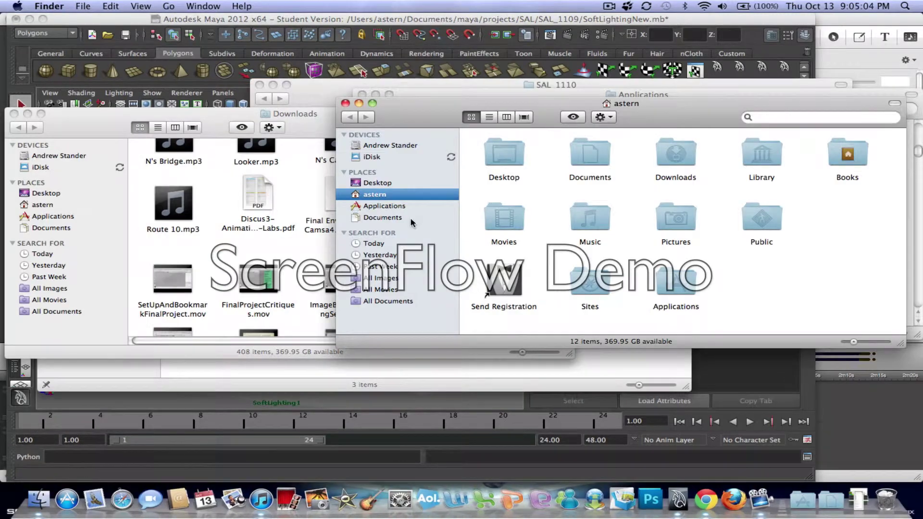
left_click(555, 86)
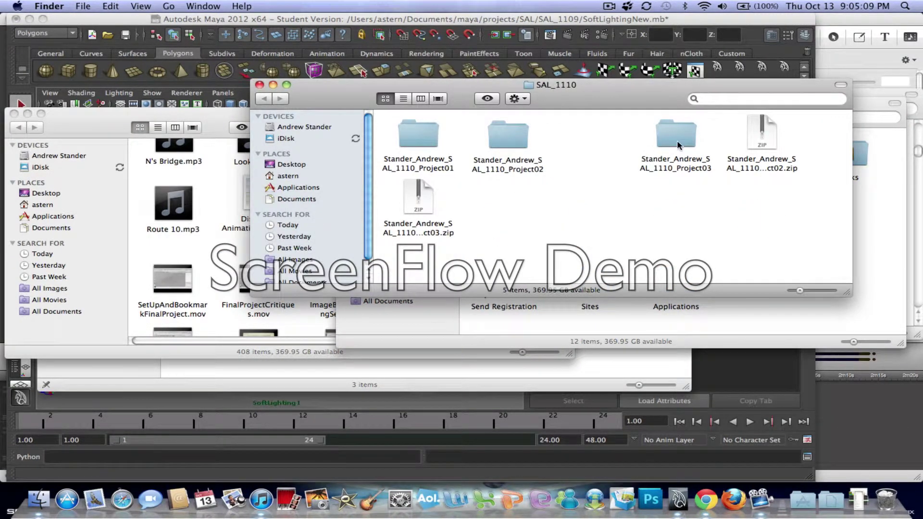
double_click(678, 141)
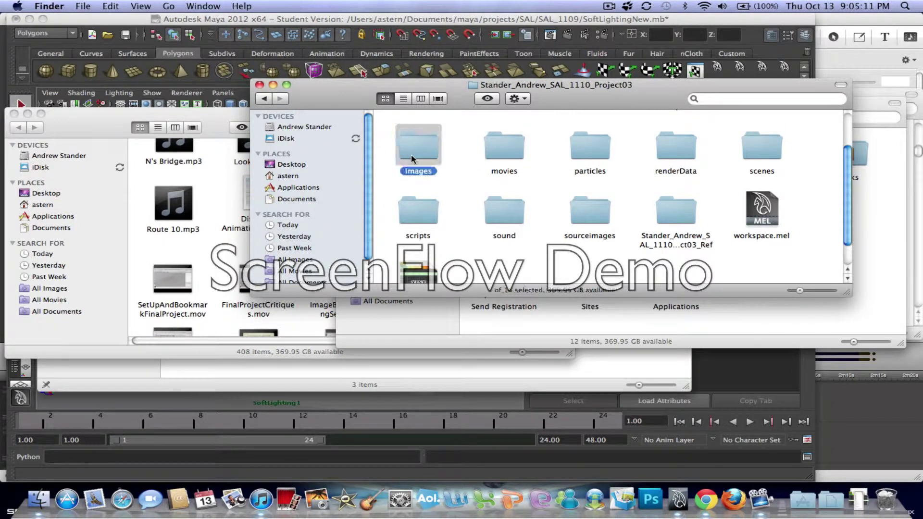
double_click(425, 153)
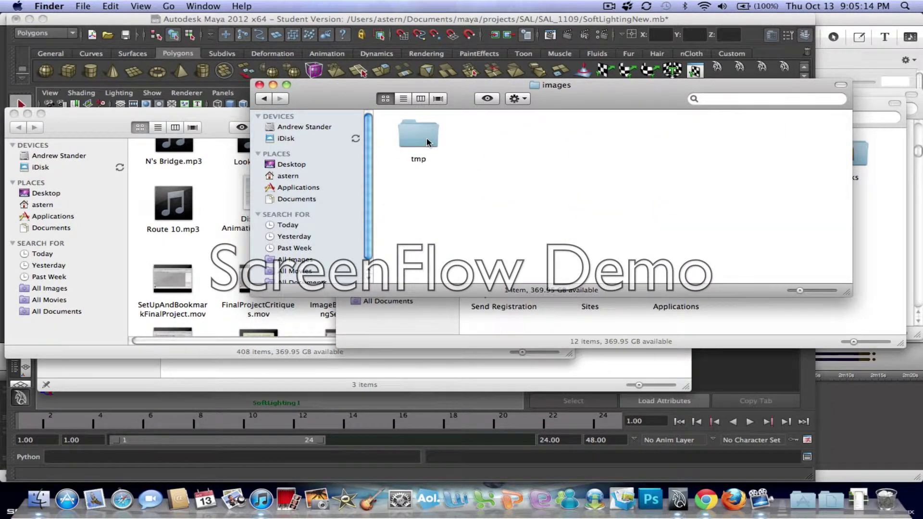
double_click(425, 140)
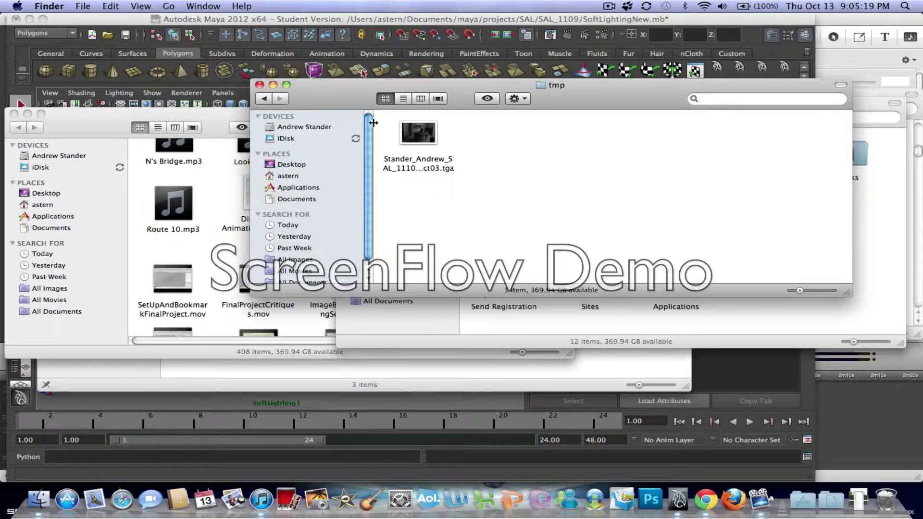
left_click(265, 99)
left_click(288, 469)
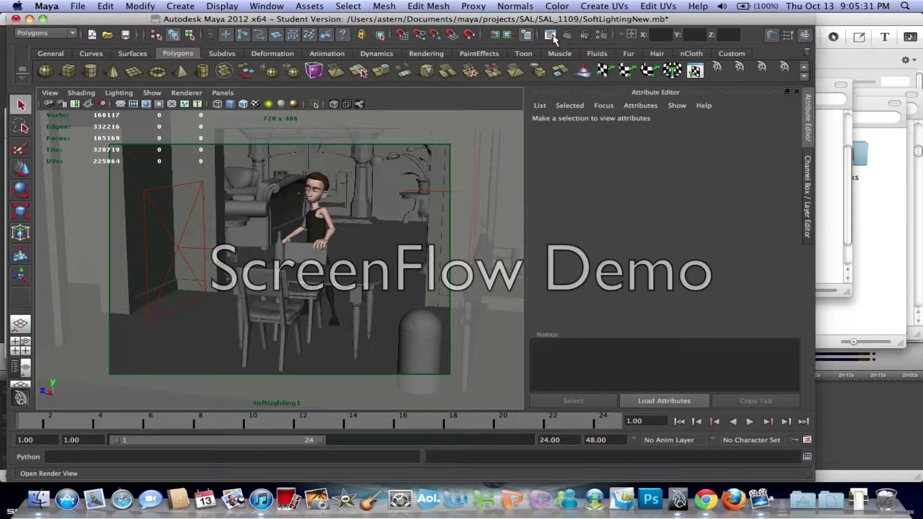
Step: In mental ray Render Settings, keep Targa (tga) as the output image format
left_click(601, 36)
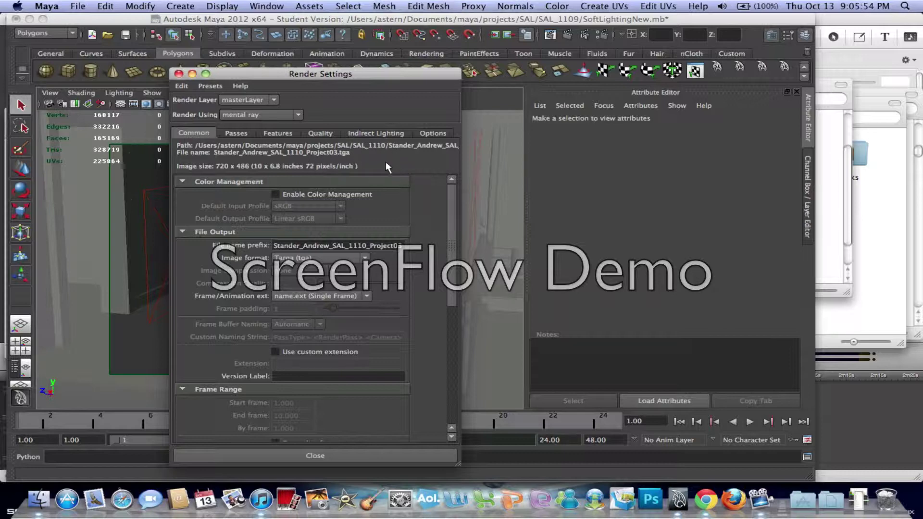
left_click(364, 259)
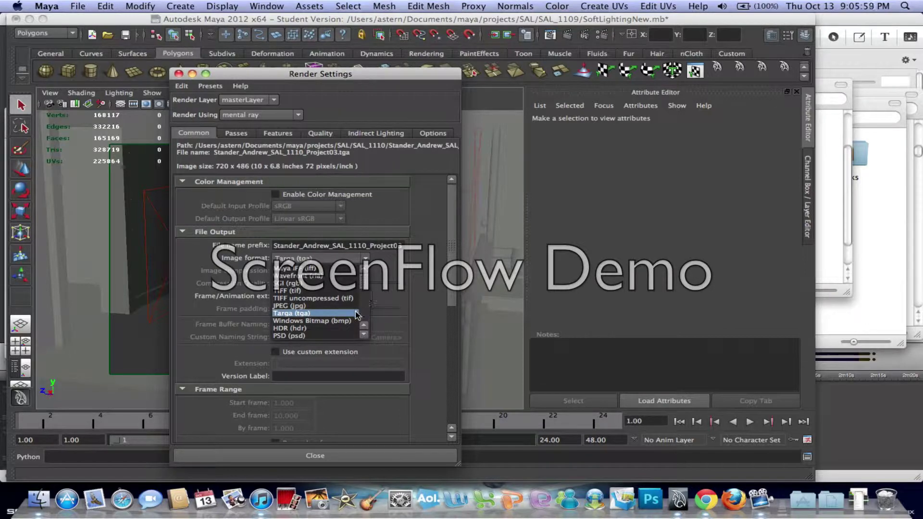
left_click(408, 267)
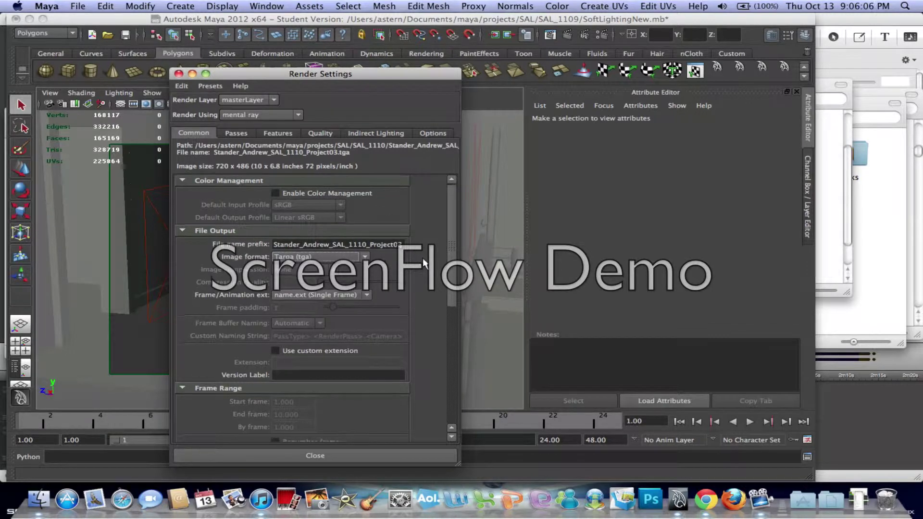
scroll(422, 258, "down", 10)
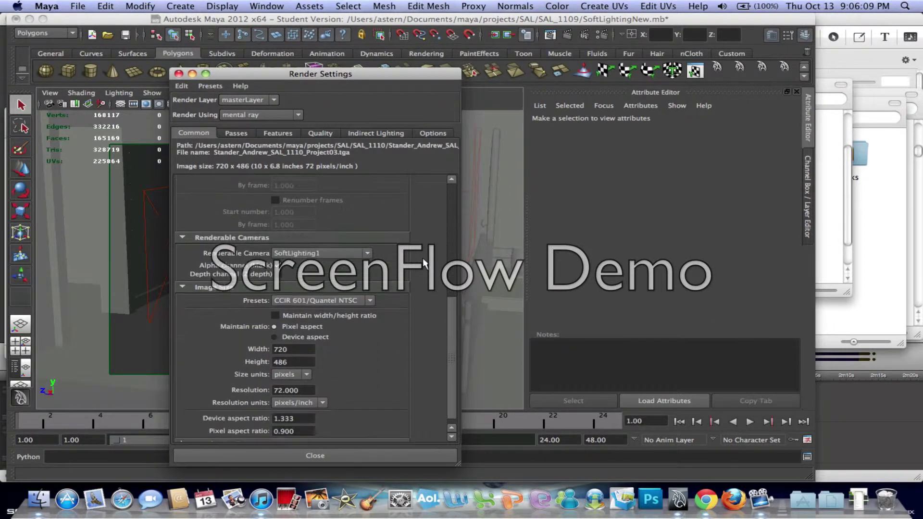
scroll(423, 257, "down", 1)
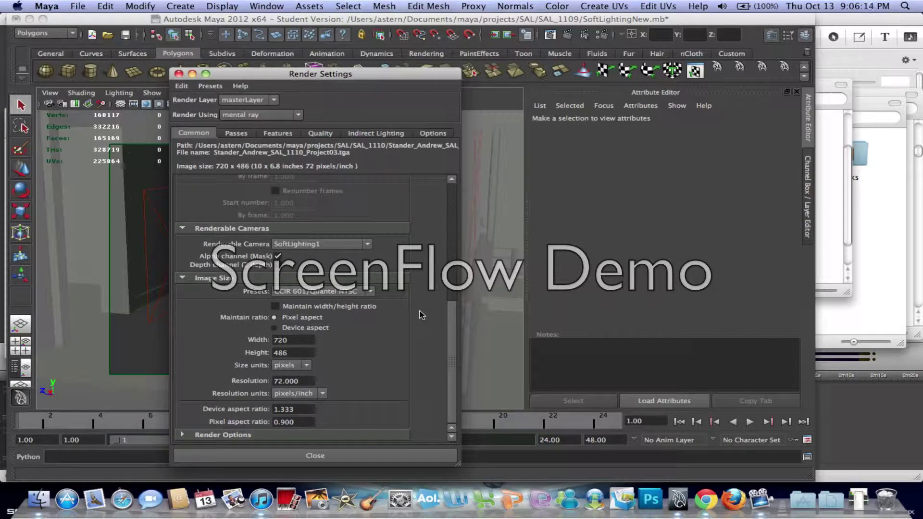
left_click(321, 331)
Step: Keep the image size preset at CCIR 601/Quantel NTSC (720 x 486)
left_click(374, 294)
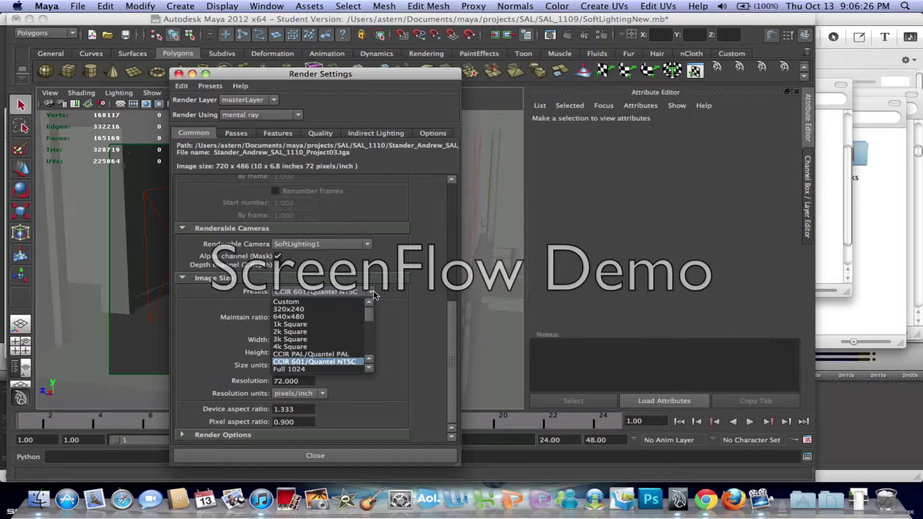
scroll(356, 322, "up", 4)
scroll(344, 328, "up", 3)
left_click(390, 364)
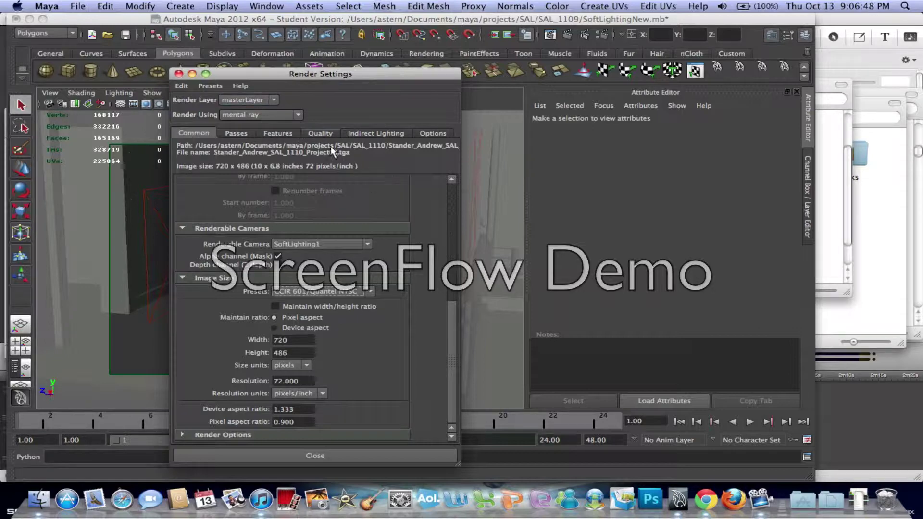
Step: On the Quality tab, keep the pixel filter set to Gauss at size 3.000
left_click(315, 131)
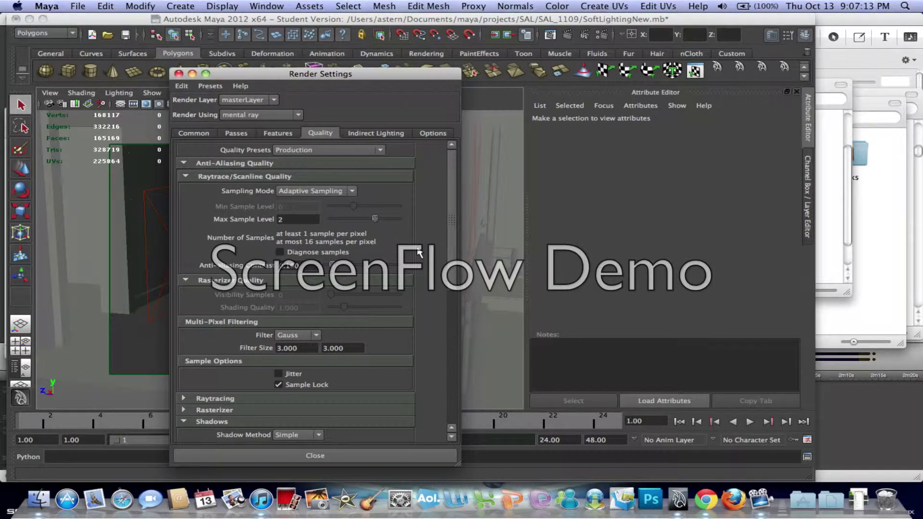
scroll(419, 253, "down", 5)
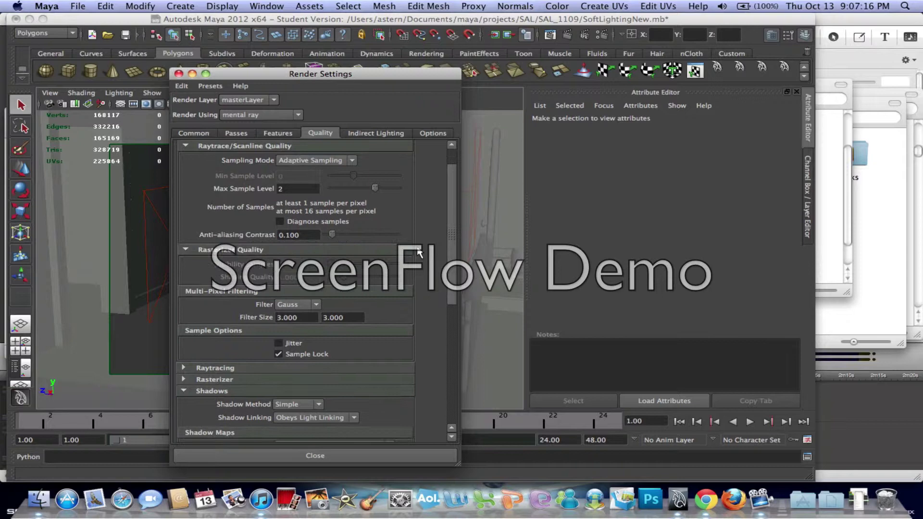
scroll(418, 254, "down", 1)
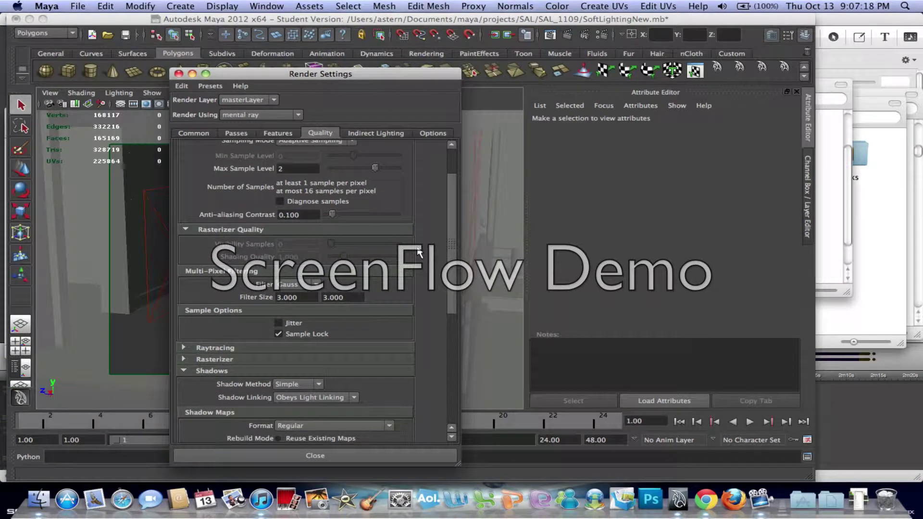
scroll(420, 259, "down", 3)
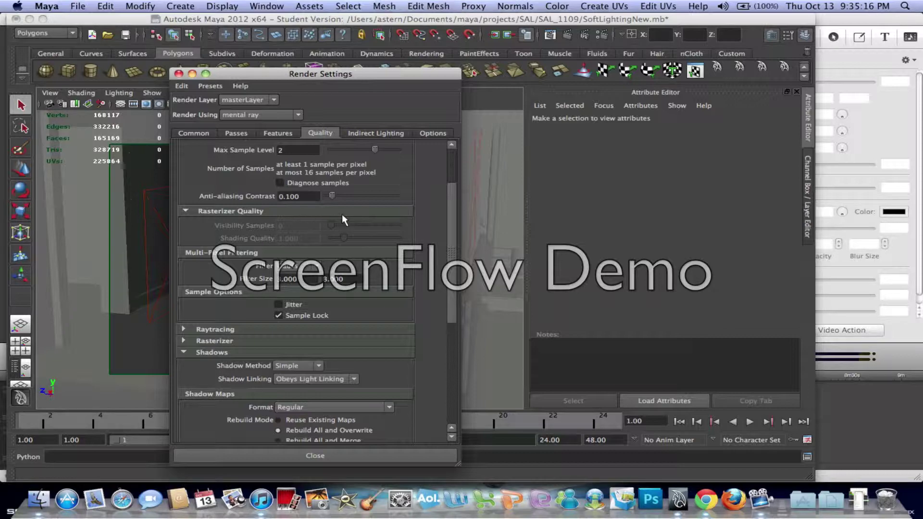
left_click(317, 268)
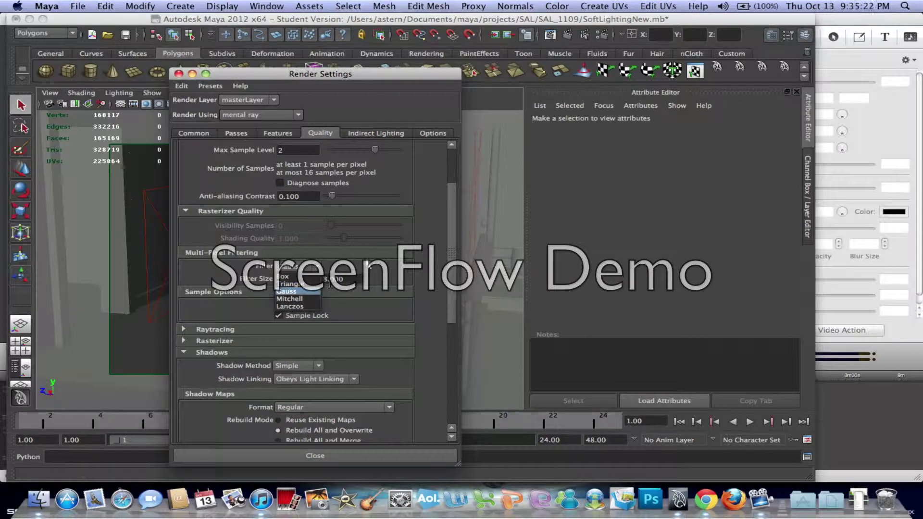
left_click(295, 291)
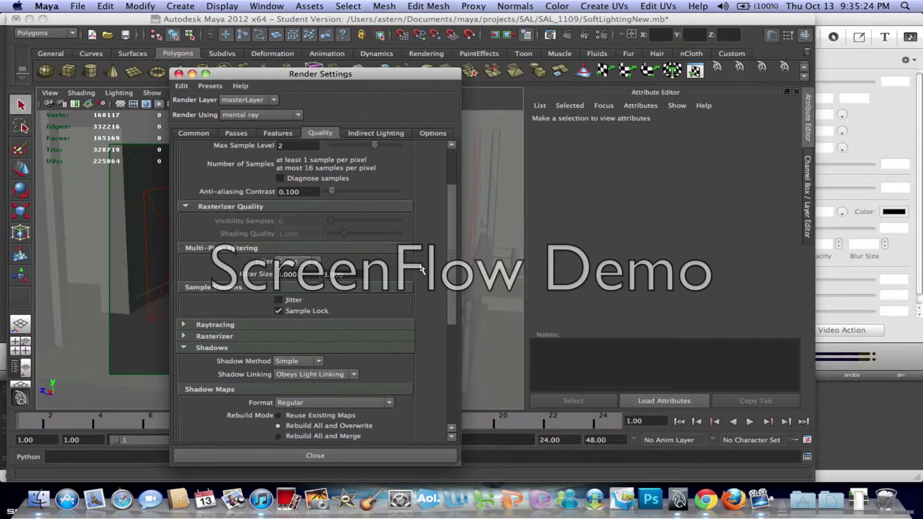
Step: Check the Raytracing section and close the Render Settings window
scroll(404, 279, "down", 3)
scroll(182, 310, "down", 10)
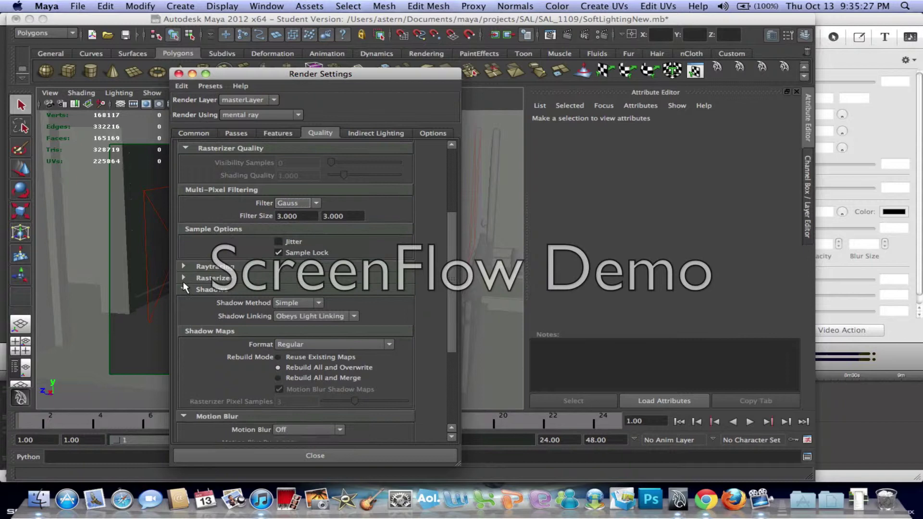
scroll(182, 284, "up", 5)
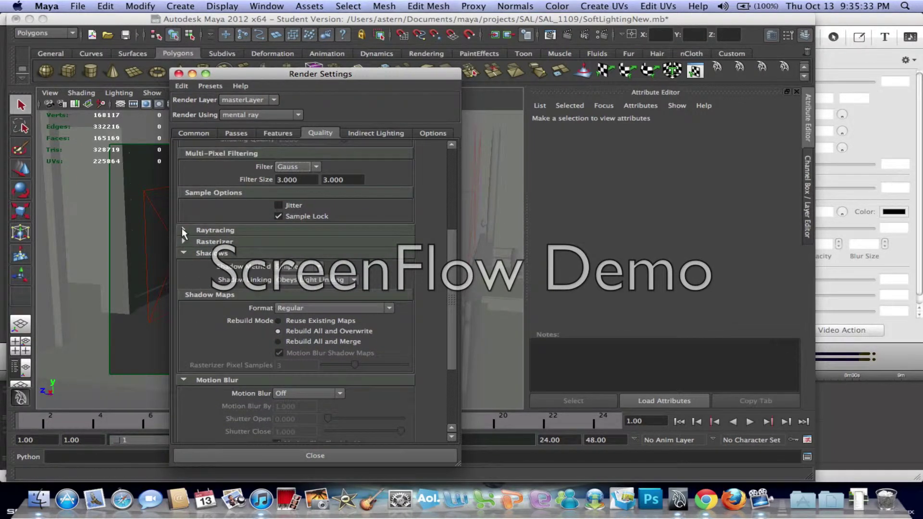
left_click(183, 230)
left_click(184, 231)
scroll(187, 262, "down", 1)
scroll(188, 259, "down", 1)
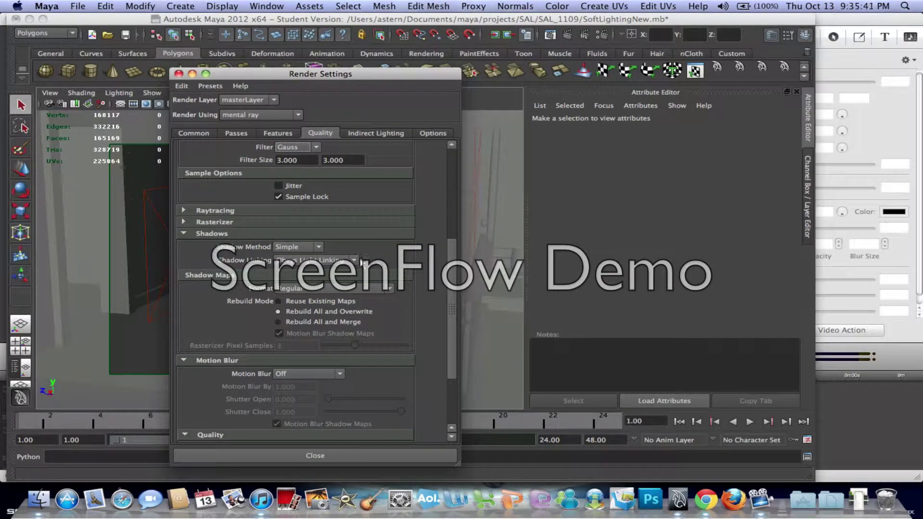
scroll(408, 295, "down", 8)
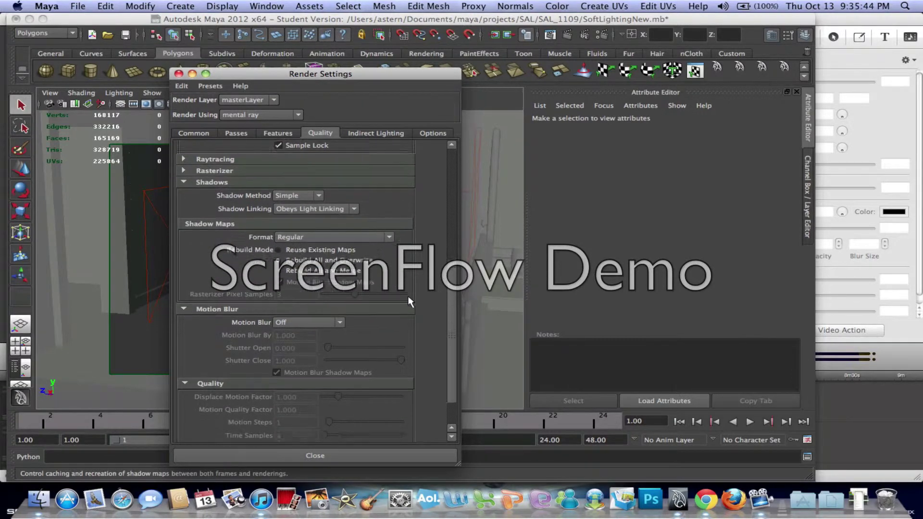
scroll(407, 295, "up", 10)
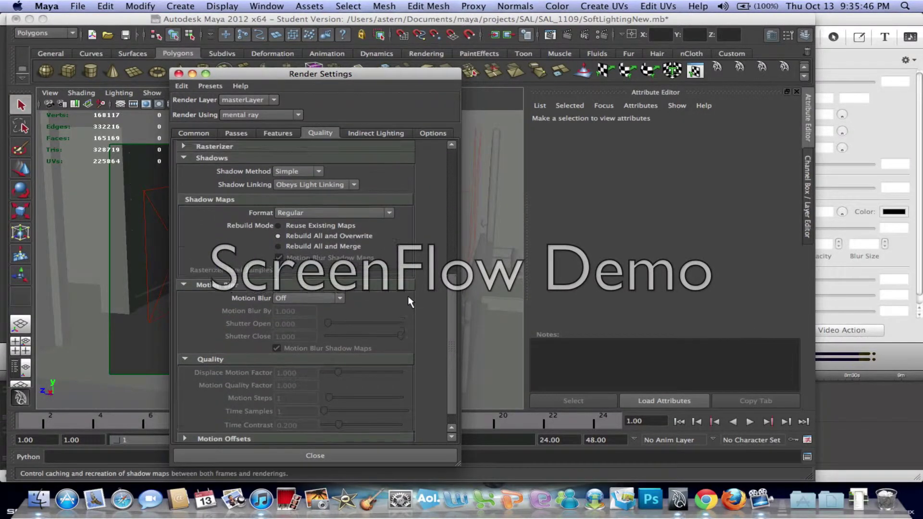
left_click(348, 456)
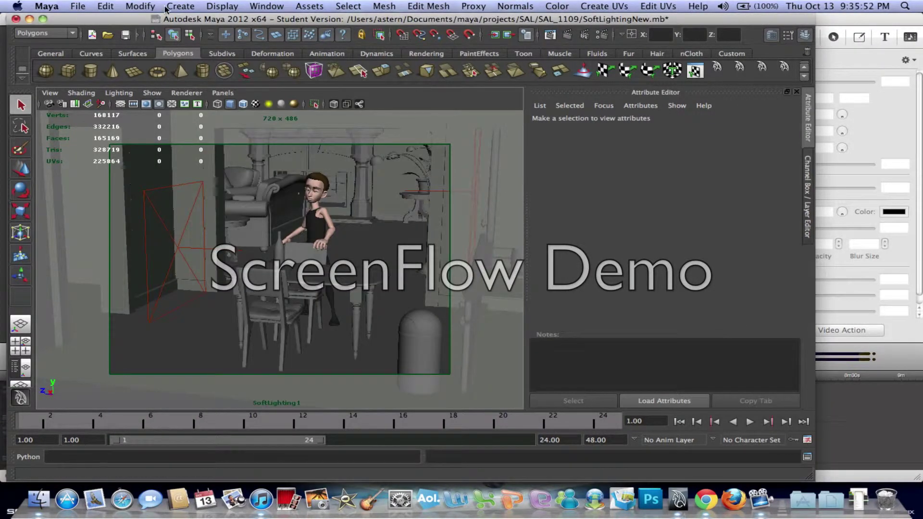
Step: Check the File menu without choosing anything, then bring up the Maya application menu
left_click(77, 5)
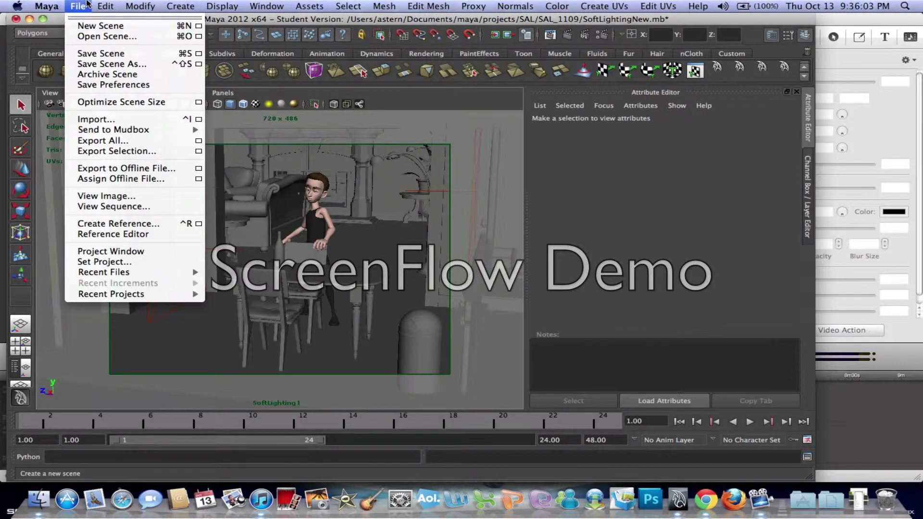
left_click(85, 5)
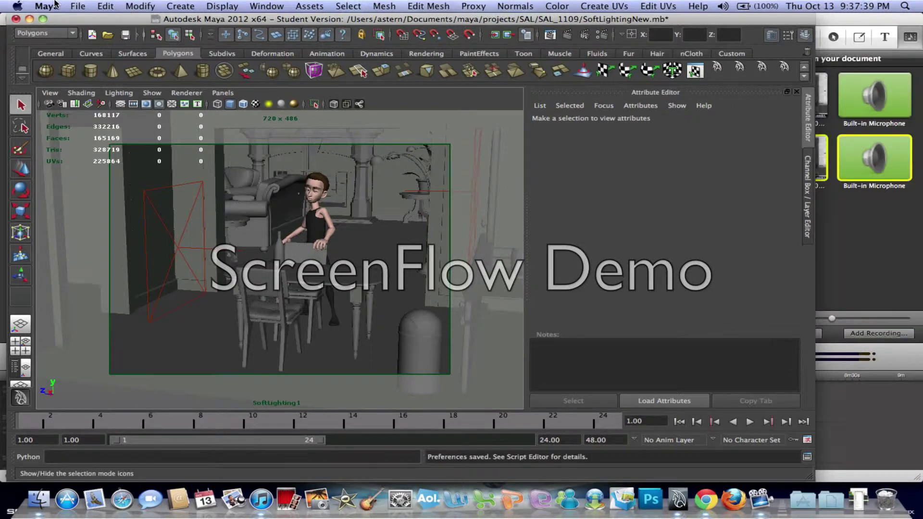
left_click(54, 5)
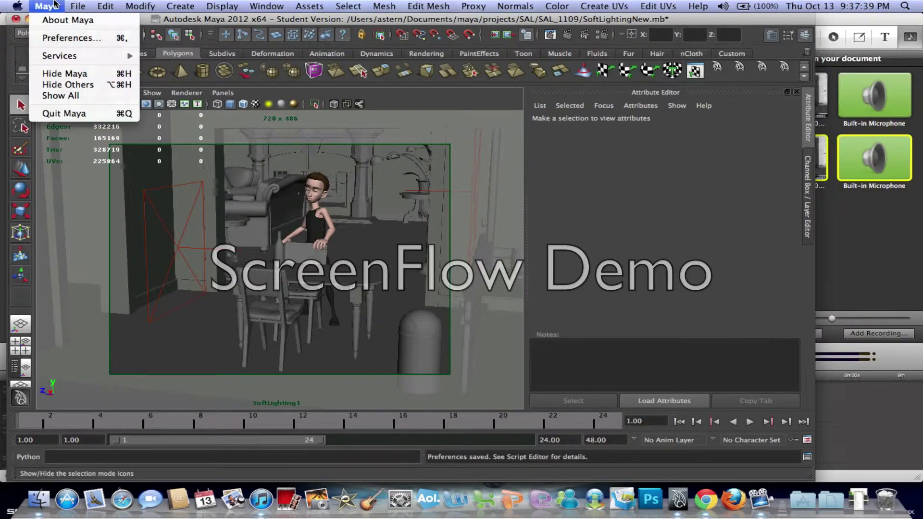
Step: Open Preferences and browse the Animation pages to the Time Slider page (playback 1–24, range 1–48)
left_click(71, 38)
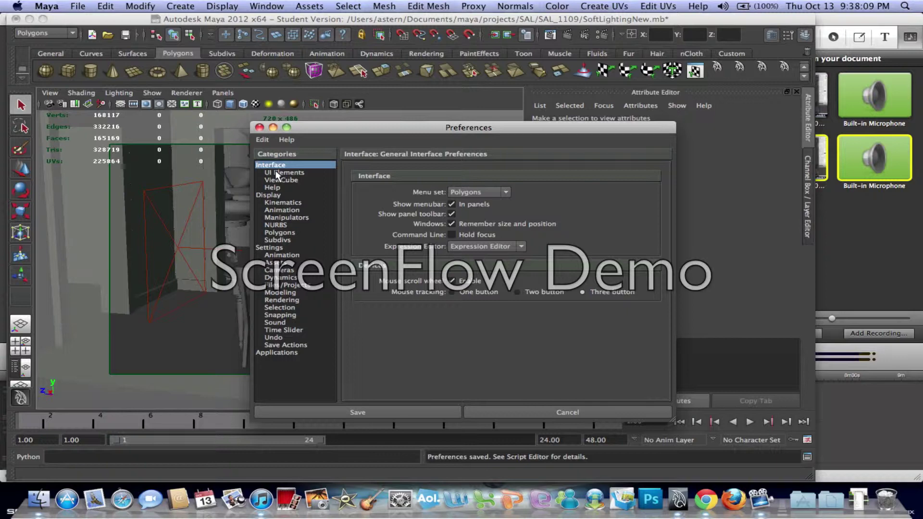
left_click(296, 212)
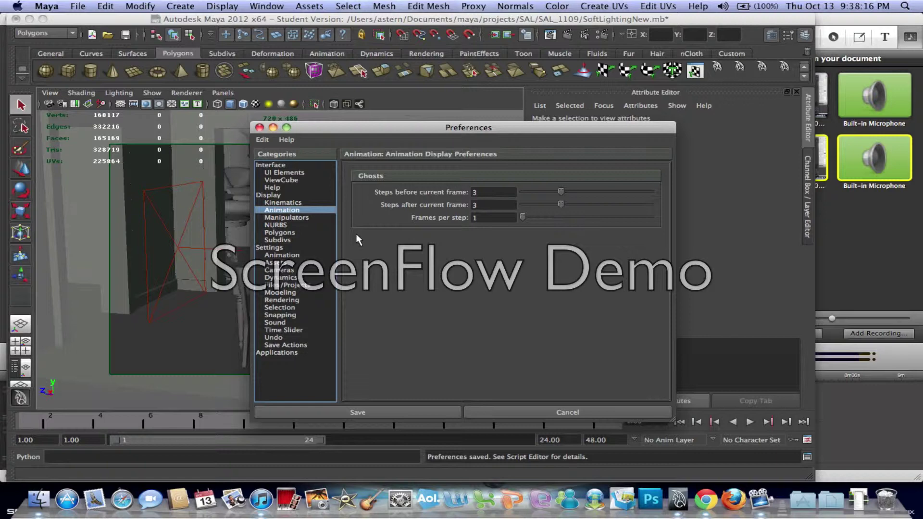
left_click(274, 248)
left_click(282, 256)
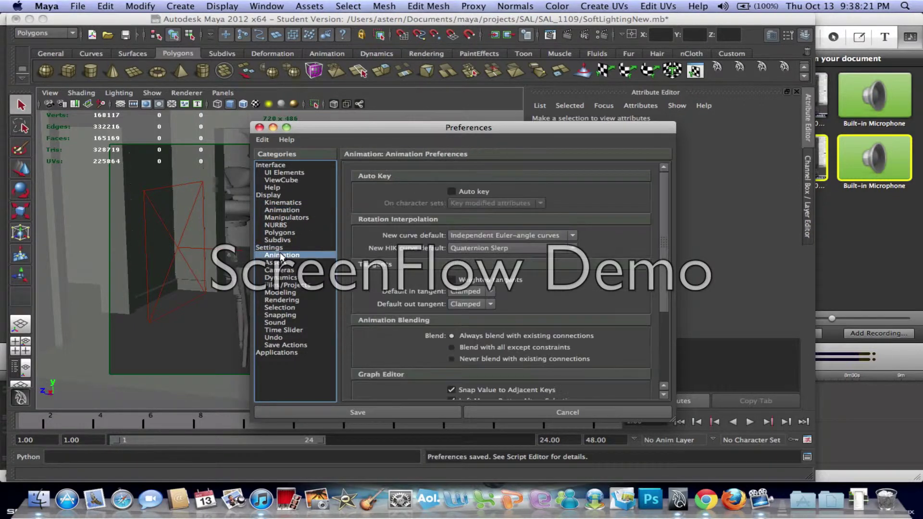
scroll(359, 276, "down", 6)
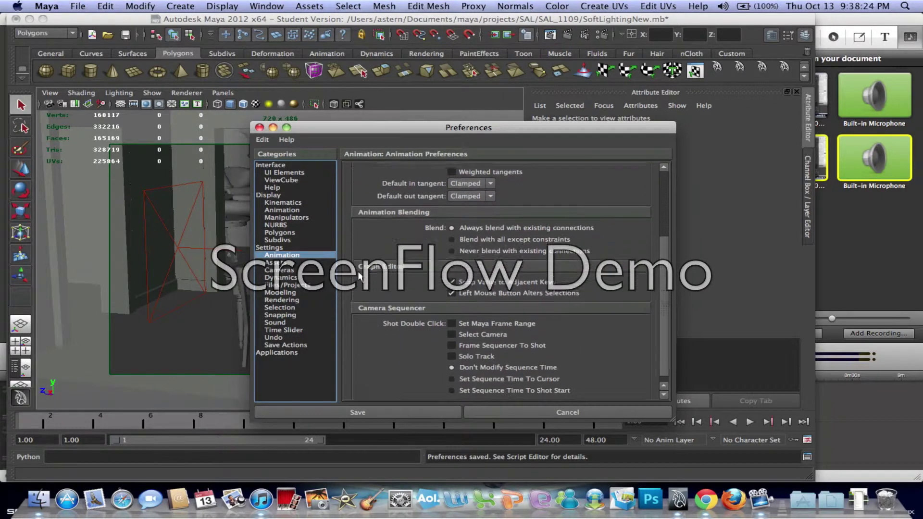
scroll(360, 276, "up", 6)
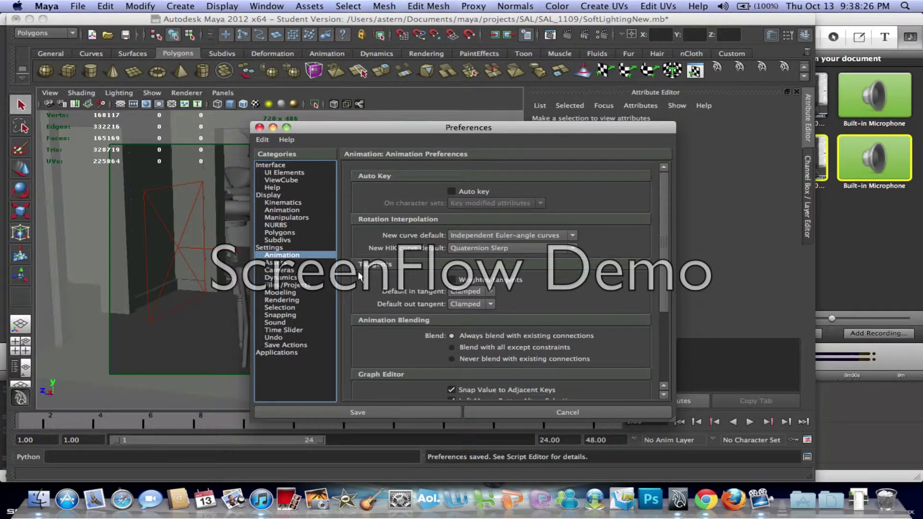
left_click(298, 330)
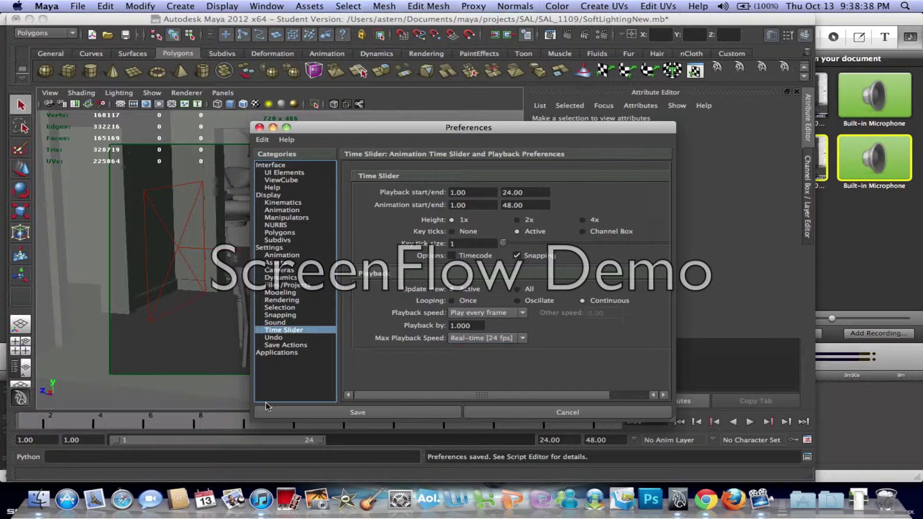
Step: Leave Max Playback Speed at Real-time [24 fps] and cancel the Preferences window
left_click(495, 339)
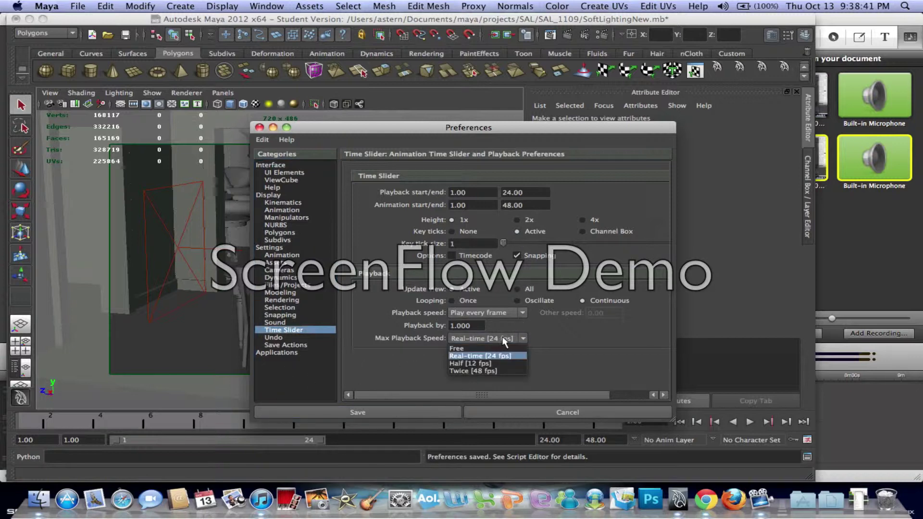
left_click(540, 332)
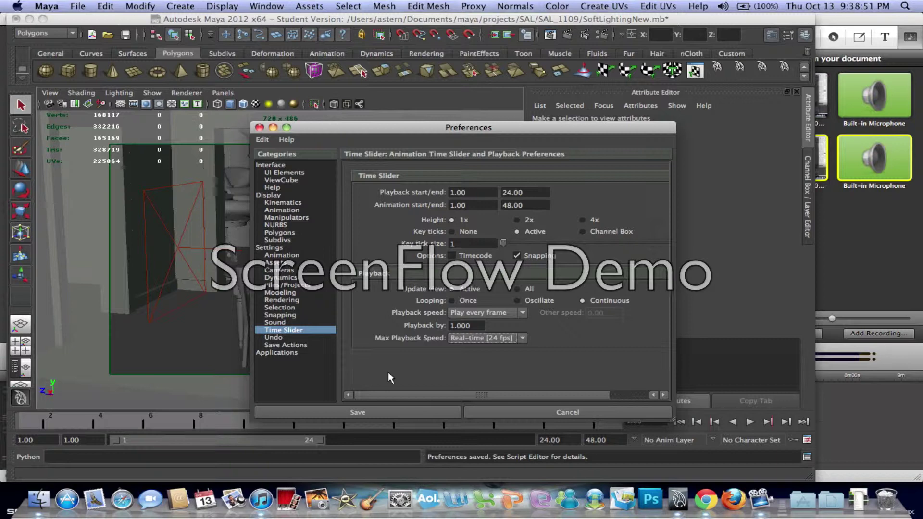
left_click(484, 342)
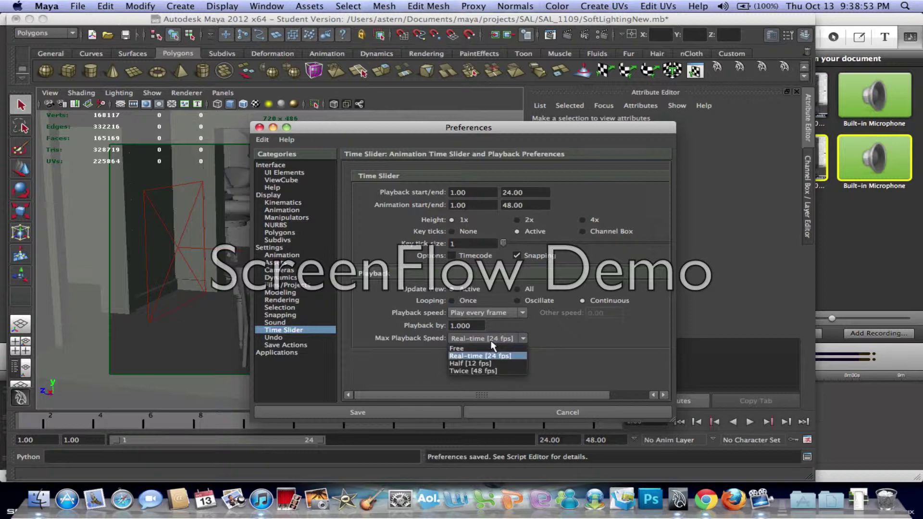
left_click(524, 356)
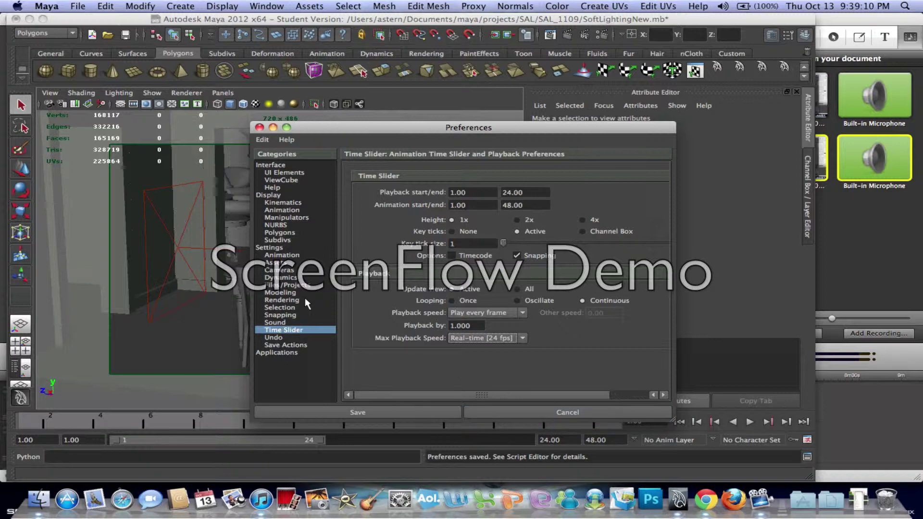
left_click(528, 412)
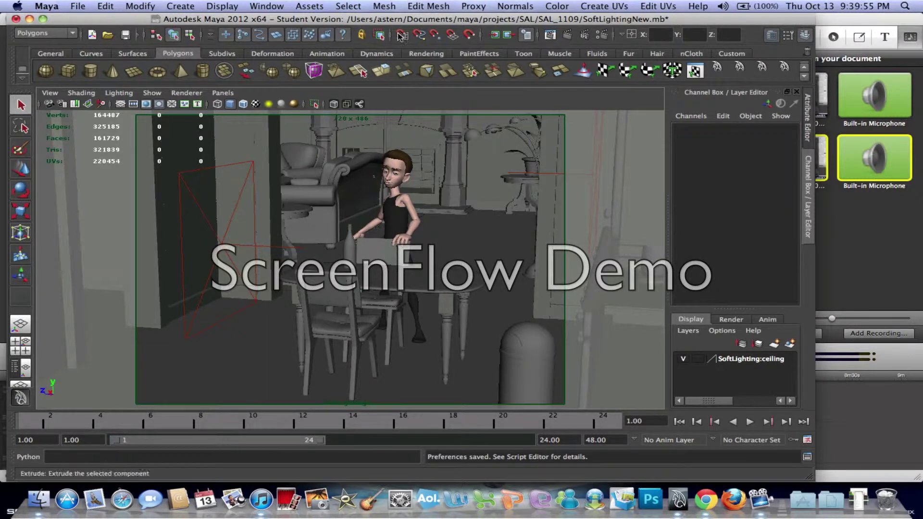
Step: Open the Render View and mark a region over the blue wireframe room image
left_click(550, 35)
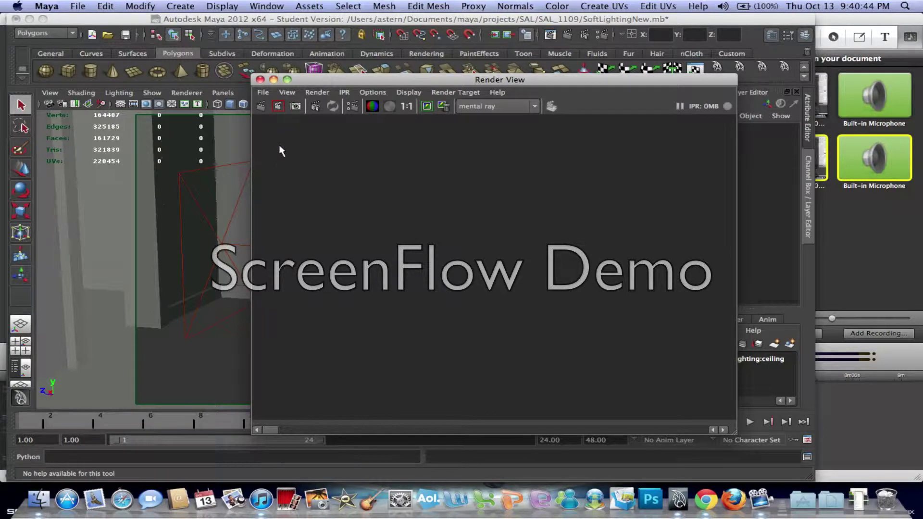
left_click_drag(278, 133, 344, 185)
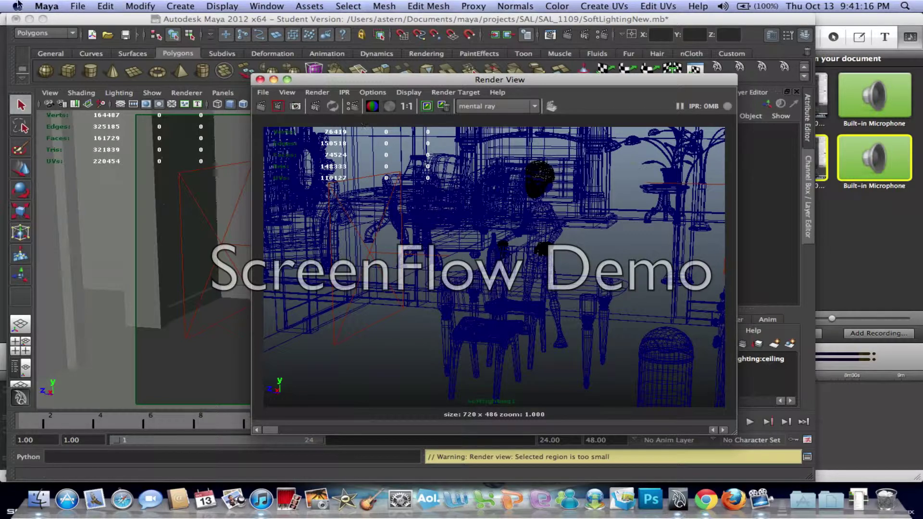
left_click(74, 6)
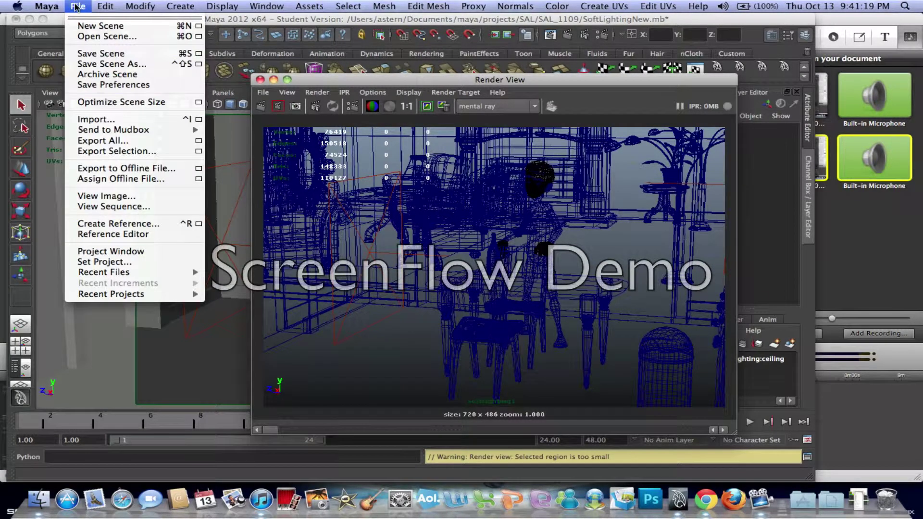
Step: Create a new project named 'project03_sample' in the Project Window and accept it
left_click(129, 251)
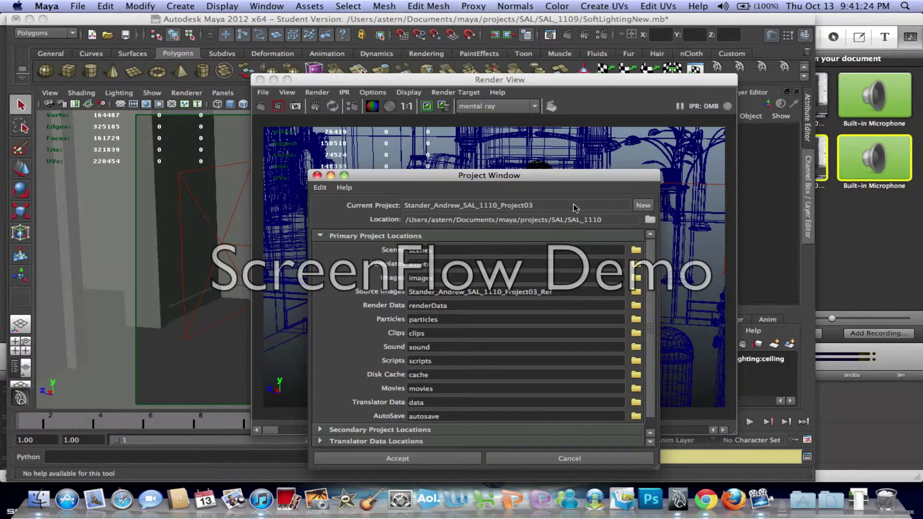
left_click(642, 206)
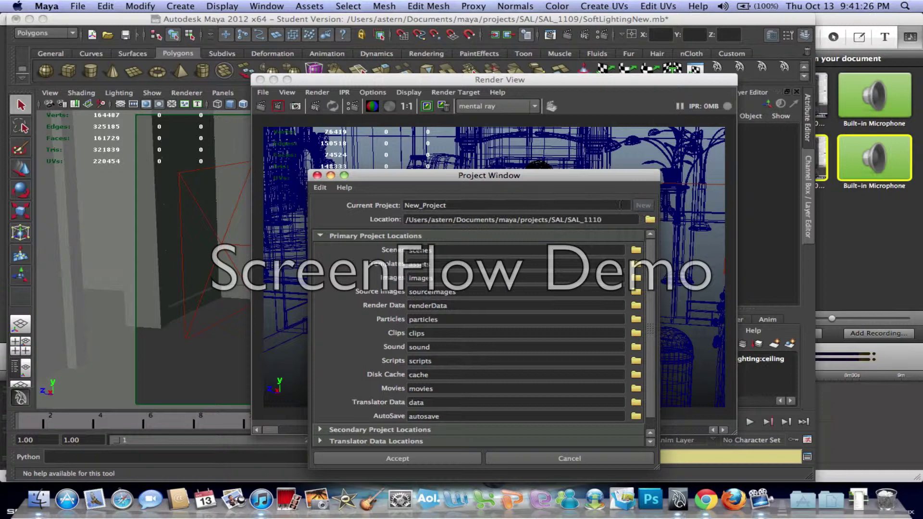
double_click(578, 203)
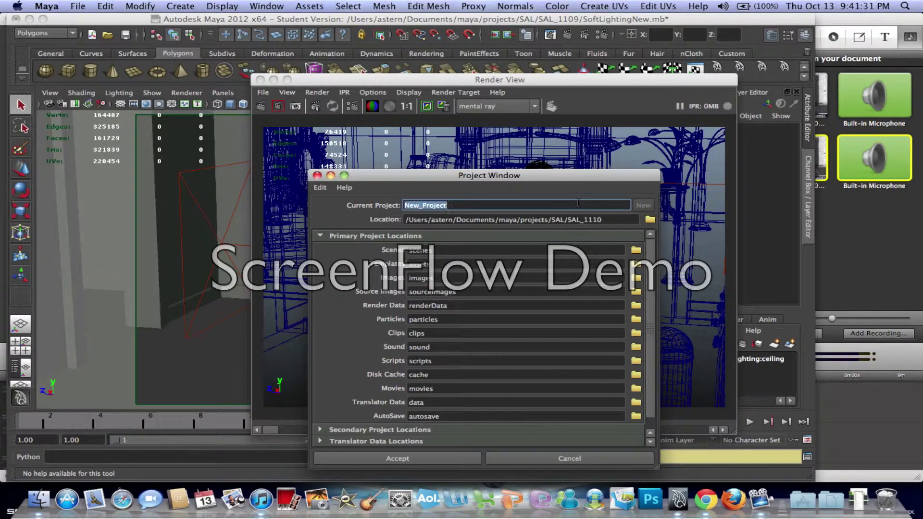
type("project03_same=")
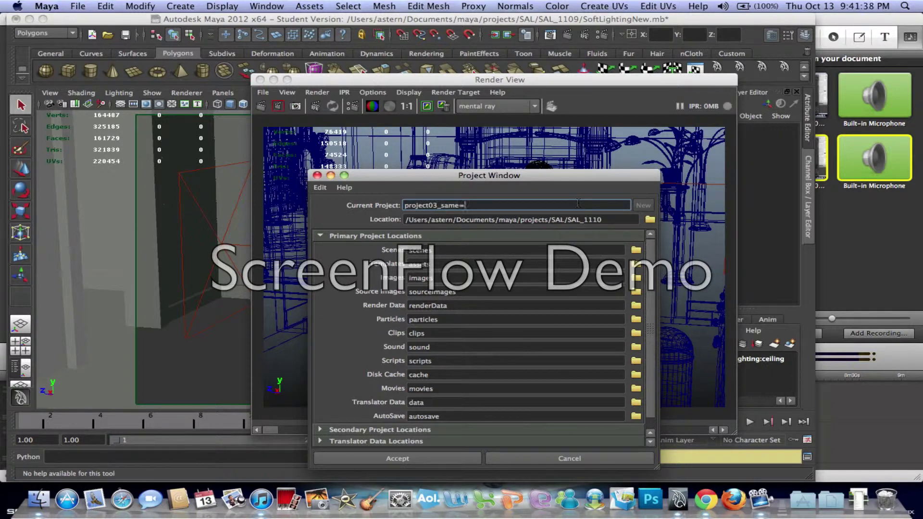
key("BackSpace")
key("BackSpace")
type("ple")
left_click(397, 458)
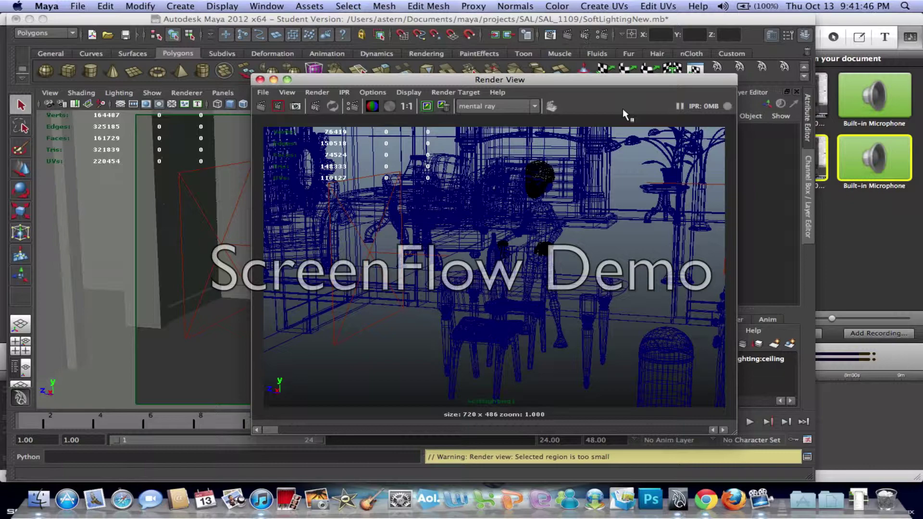
Step: Review Render Settings' Common output: mental ray, Targa format, name.ext single frame
left_click(352, 107)
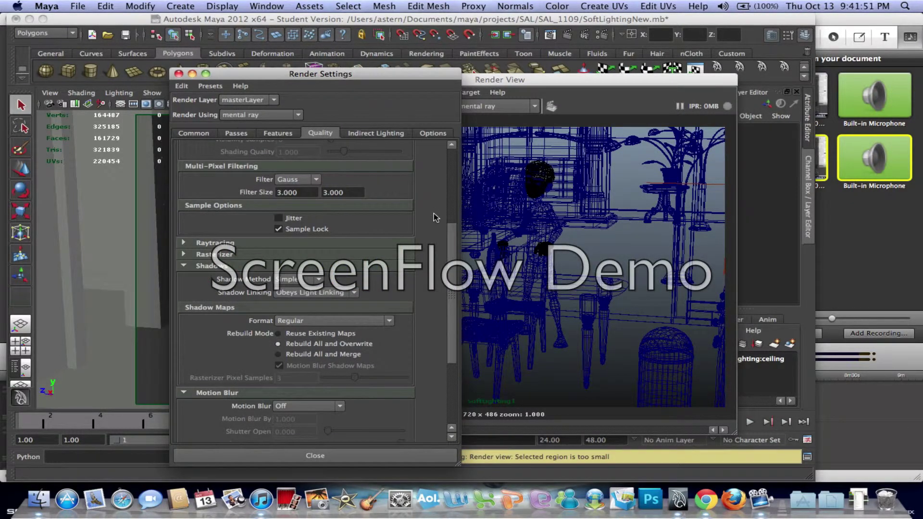
scroll(433, 216, "up", 10)
left_click(194, 133)
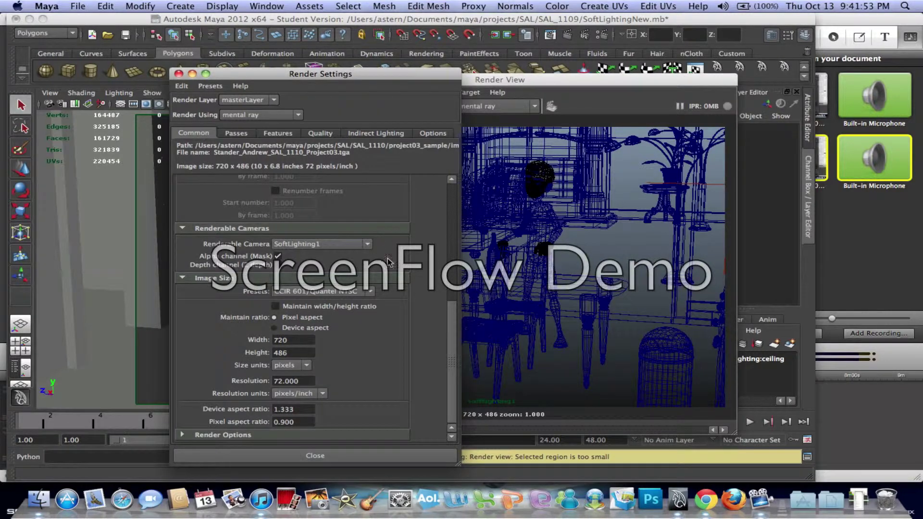
scroll(388, 261, "up", 8)
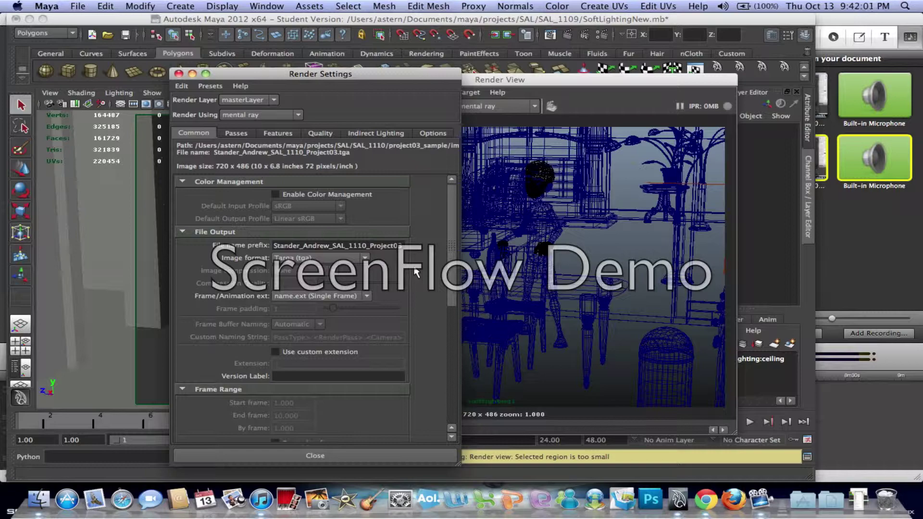
Step: In Finder, go up to SAL_1110 and open the project03_sample folder
left_click(36, 509)
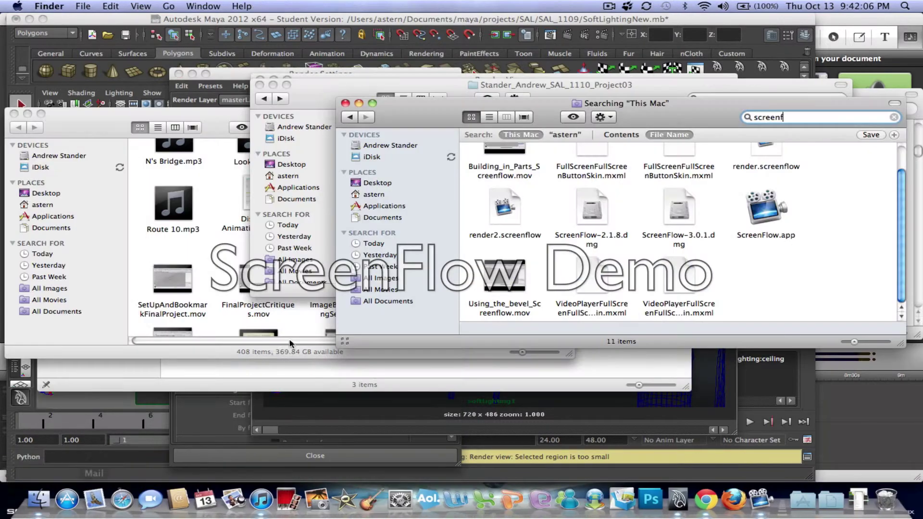
left_click(569, 91)
scroll(405, 171, "up", 3)
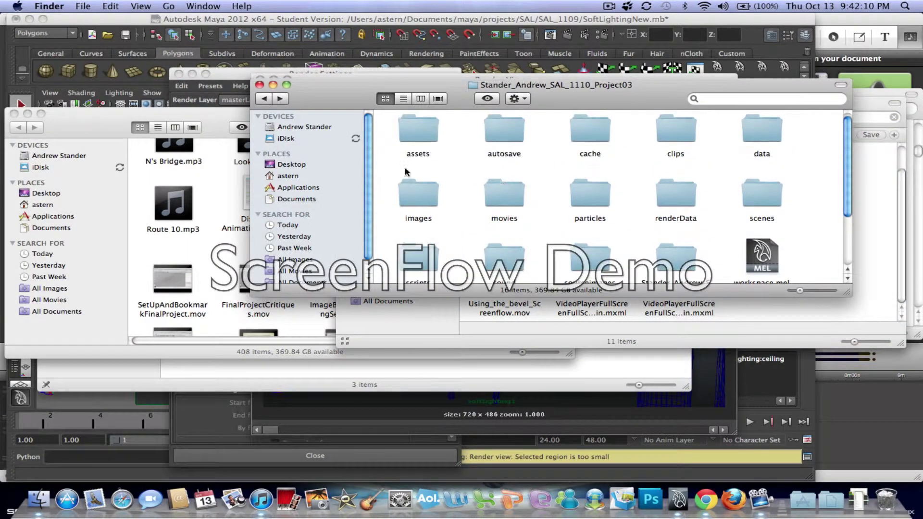
left_click(264, 98)
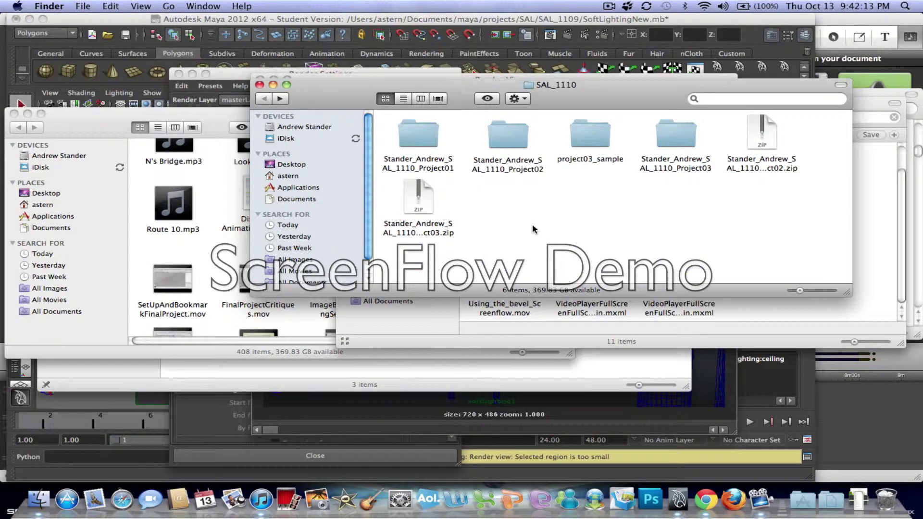
double_click(594, 142)
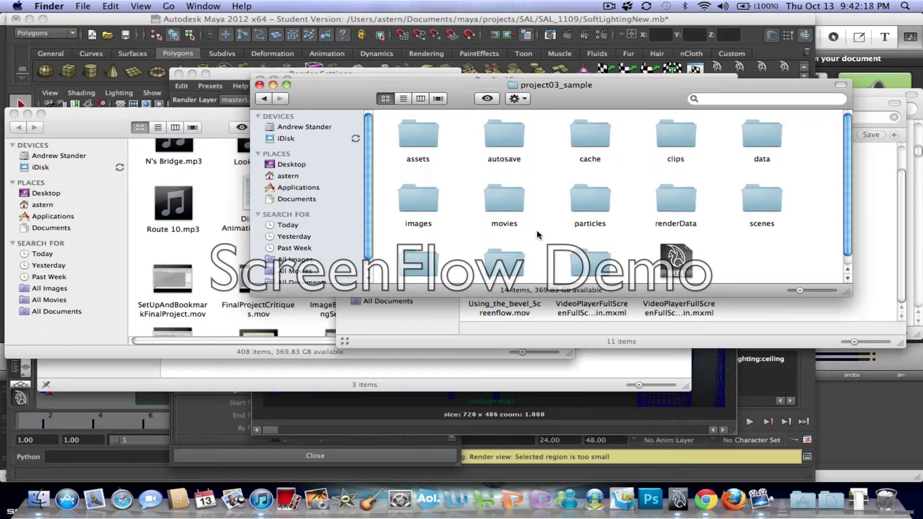
Step: Confirm the images folder is still empty, then return to Maya's Render Settings
scroll(537, 232, "down", 1)
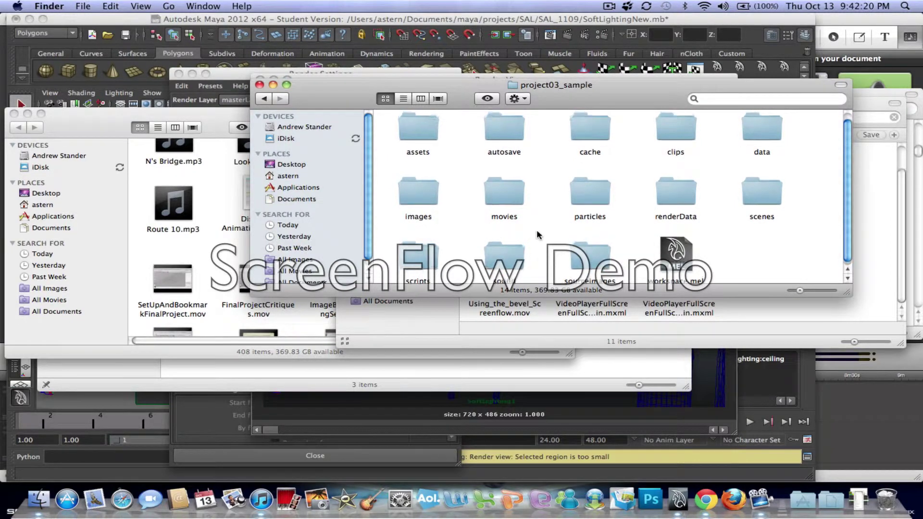
double_click(428, 206)
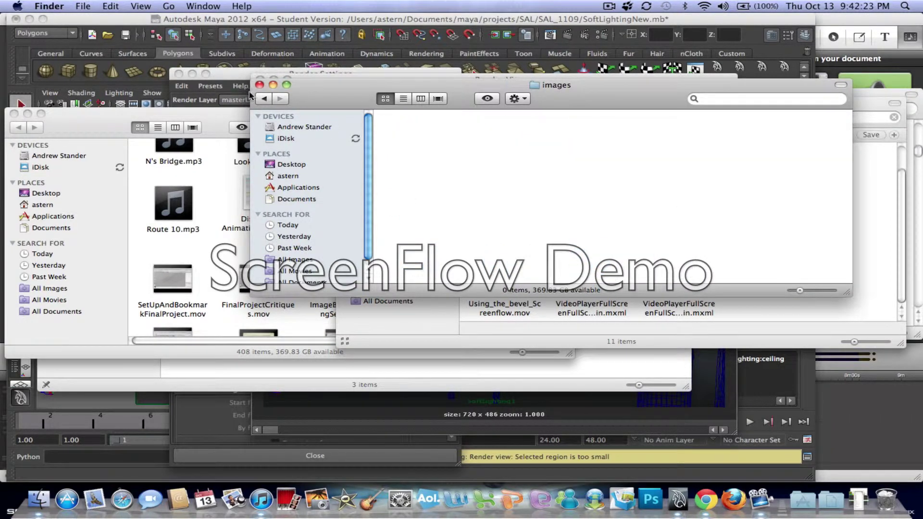
left_click(263, 100)
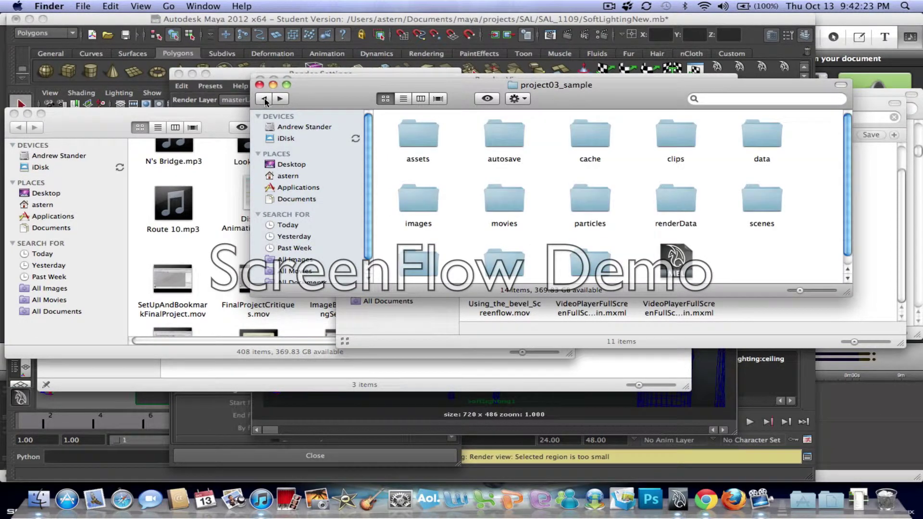
left_click(229, 79)
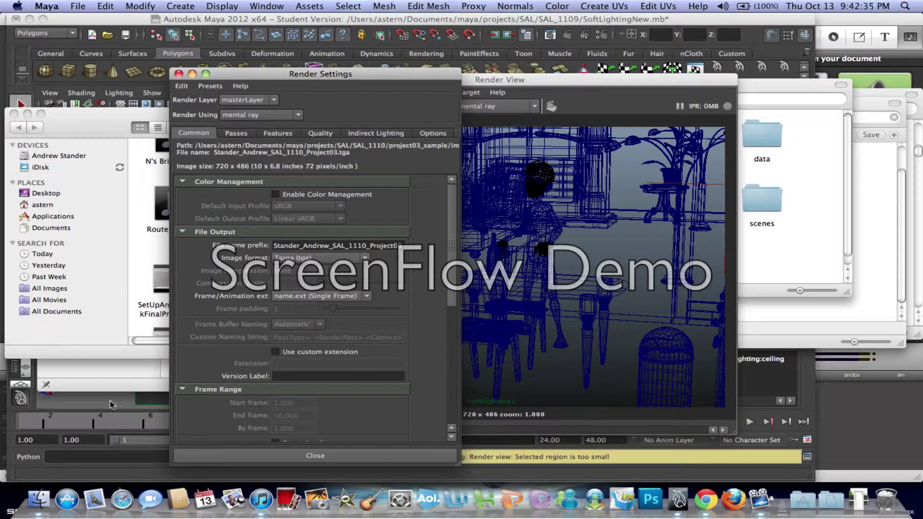
Step: Close the Render Settings window from the main Maya window
left_click(135, 471)
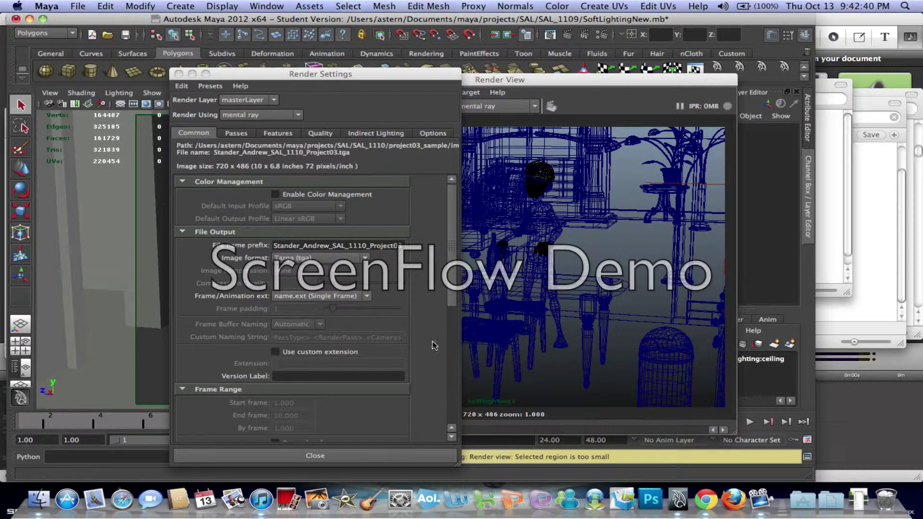
scroll(379, 276, "down", 10)
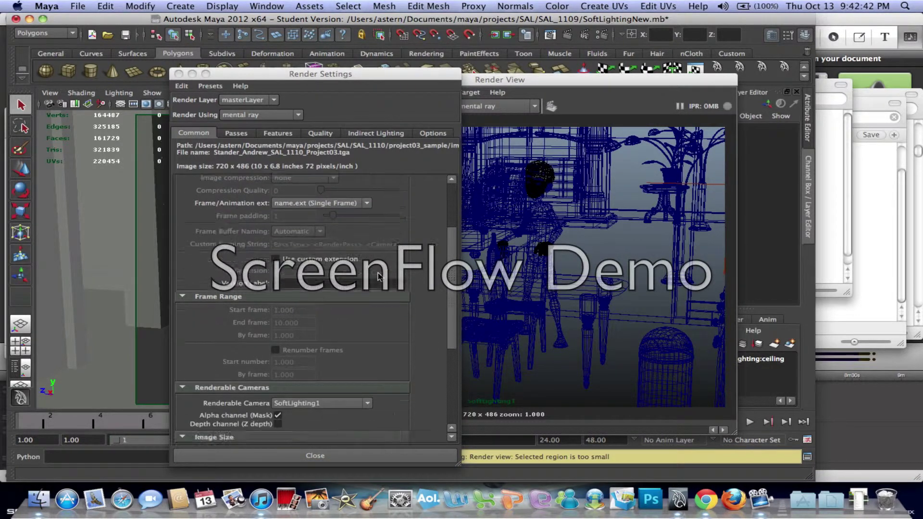
scroll(288, 264, "up", 8)
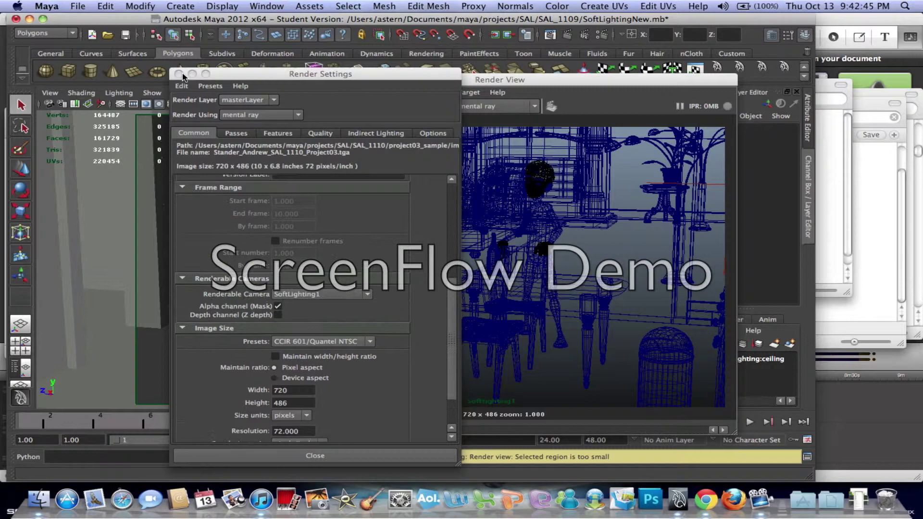
left_click(178, 74)
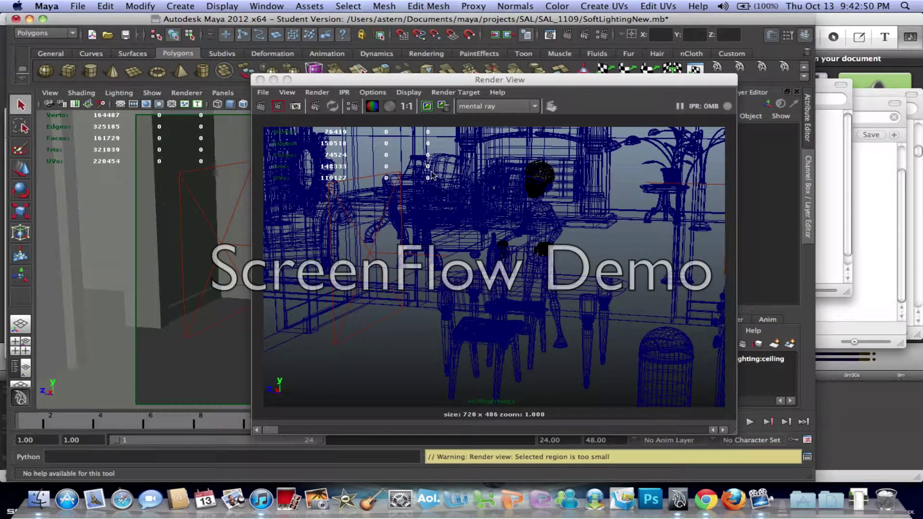
Step: Render a mental ray test region around the character's head, then close Render View
left_click_drag(519, 181, 545, 204)
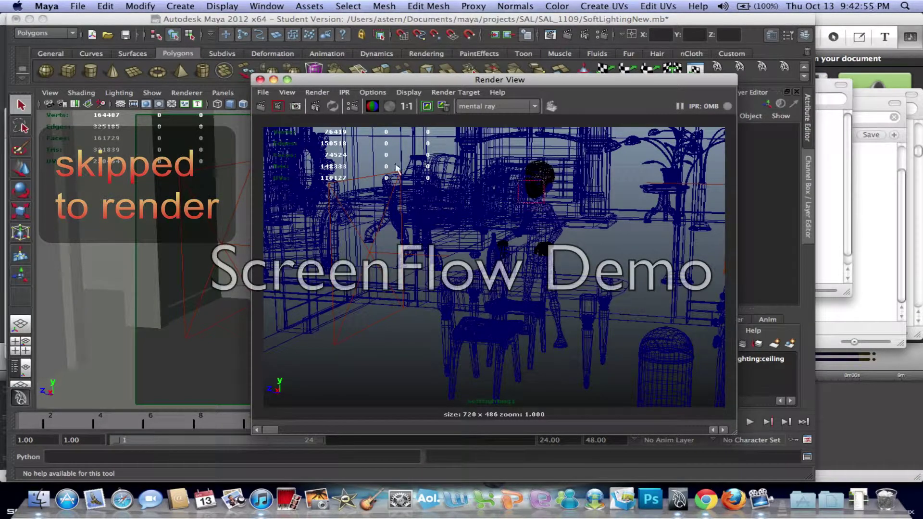
left_click(278, 107)
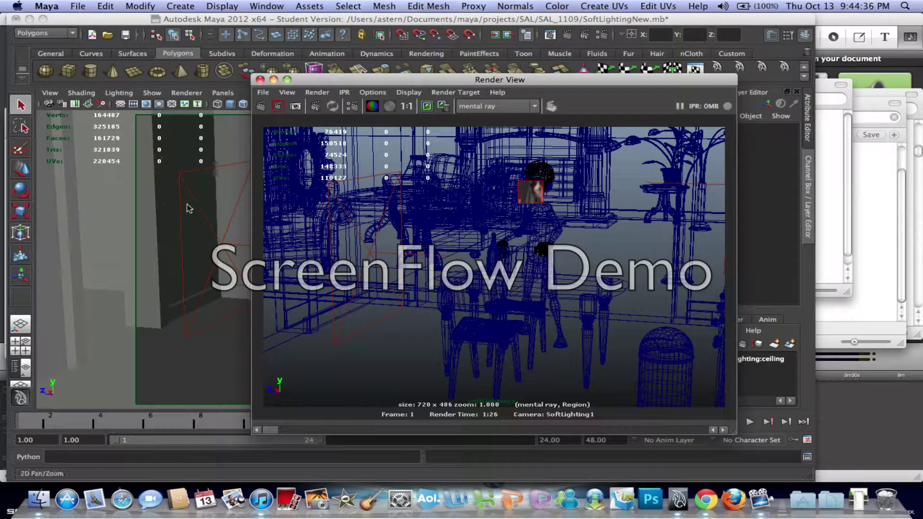
left_click(260, 79)
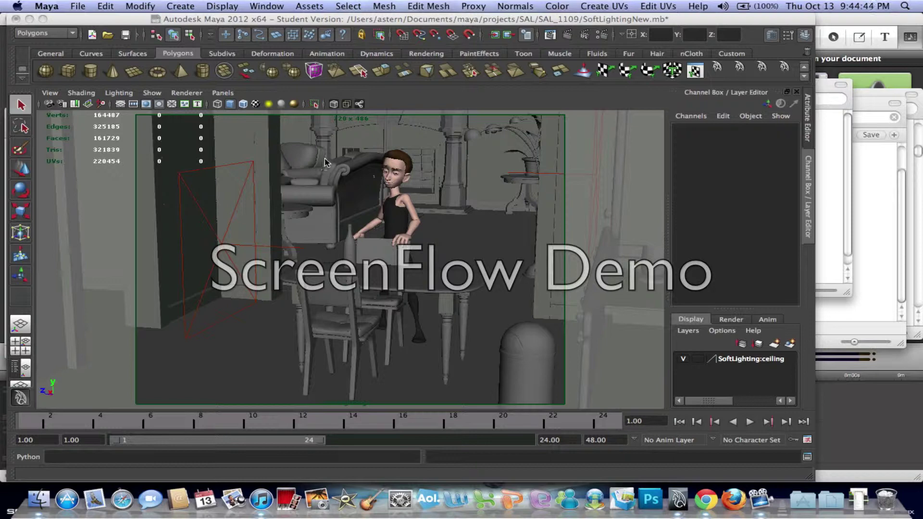
Step: Use View > Select Camera to select SoftLighting1, showing Focal Length 70 and F Stop 5.6
left_click(273, 136)
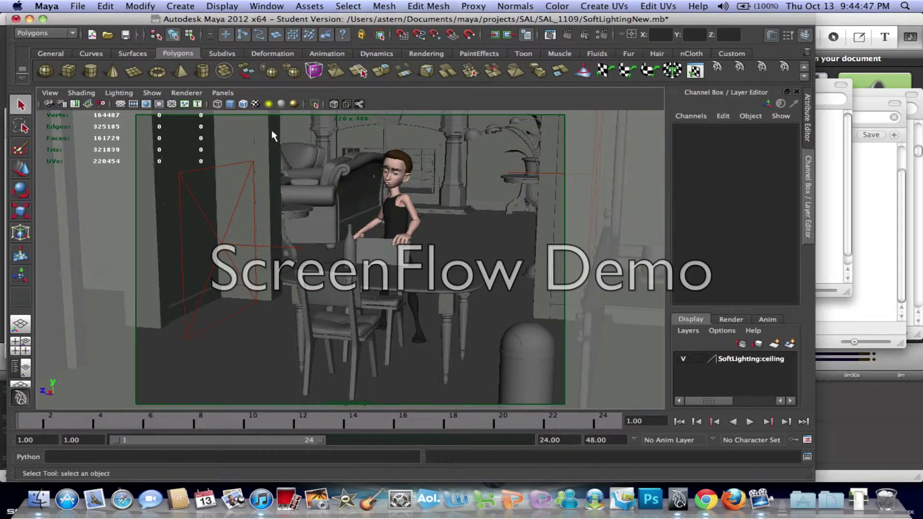
left_click(224, 94)
mouse_move(270, 104)
left_click(63, 92)
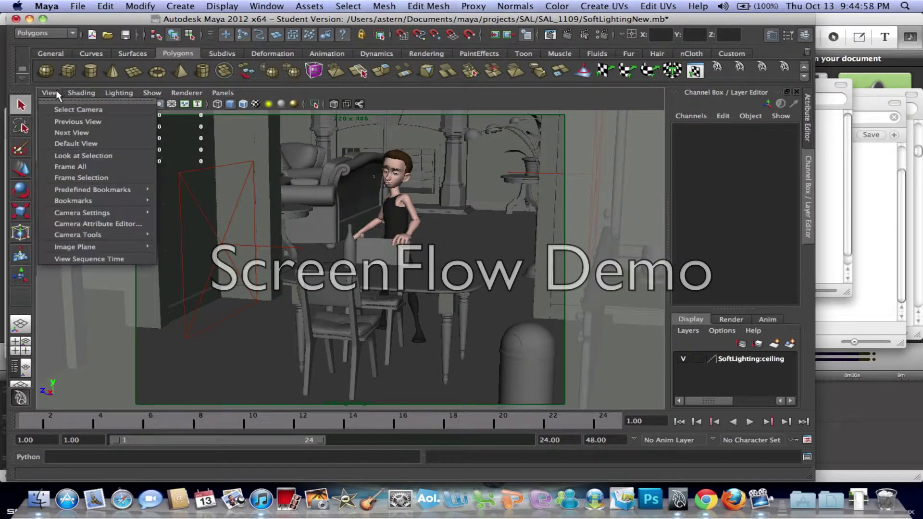
left_click(55, 108)
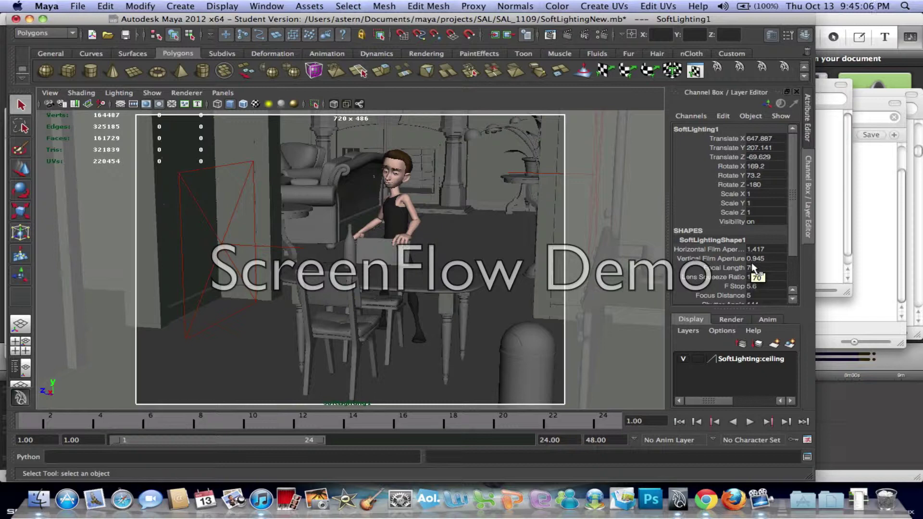
scroll(726, 267, "down", 3)
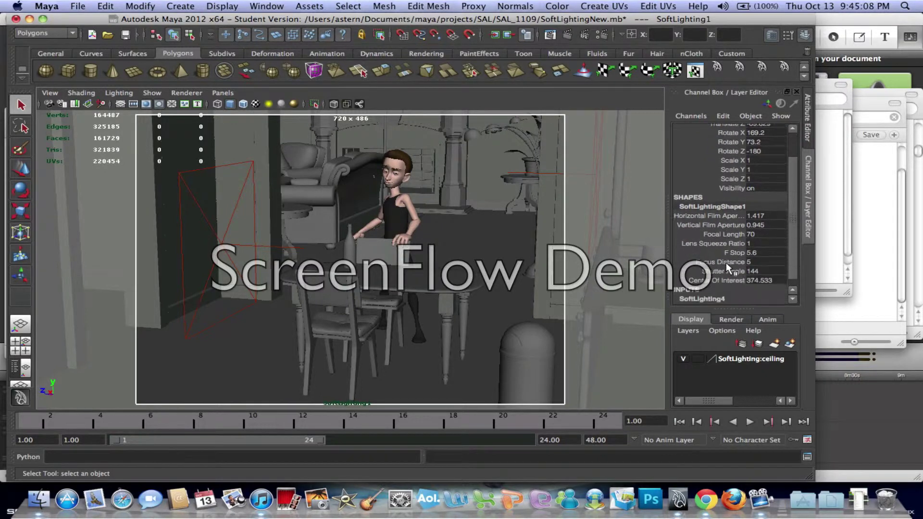
scroll(726, 267, "up", 3)
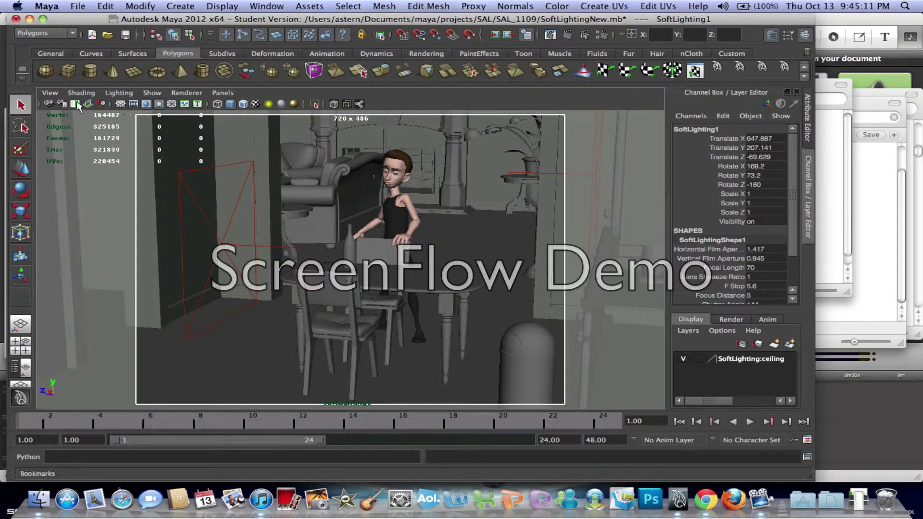
Step: Open the Outliner from the Window menu, move it to the centre, and select areaLight1
left_click(267, 6)
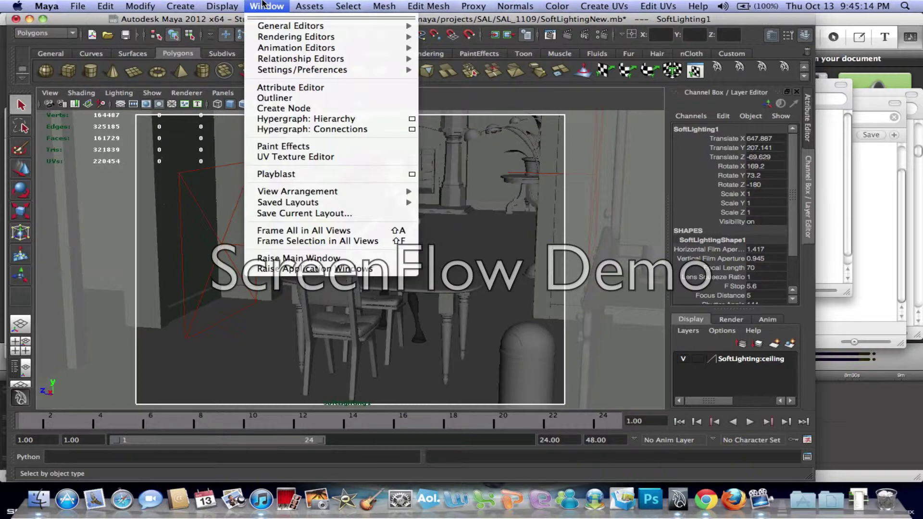
left_click(283, 91)
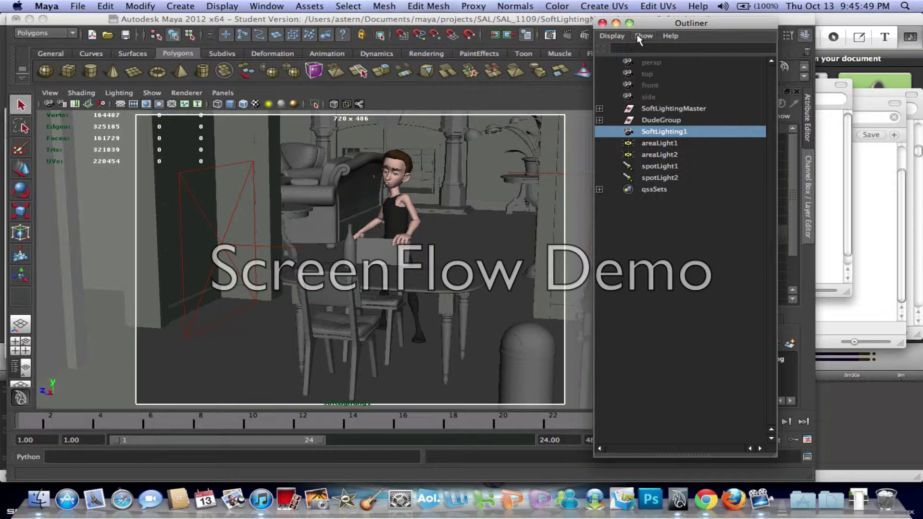
left_click_drag(648, 27, 417, 35)
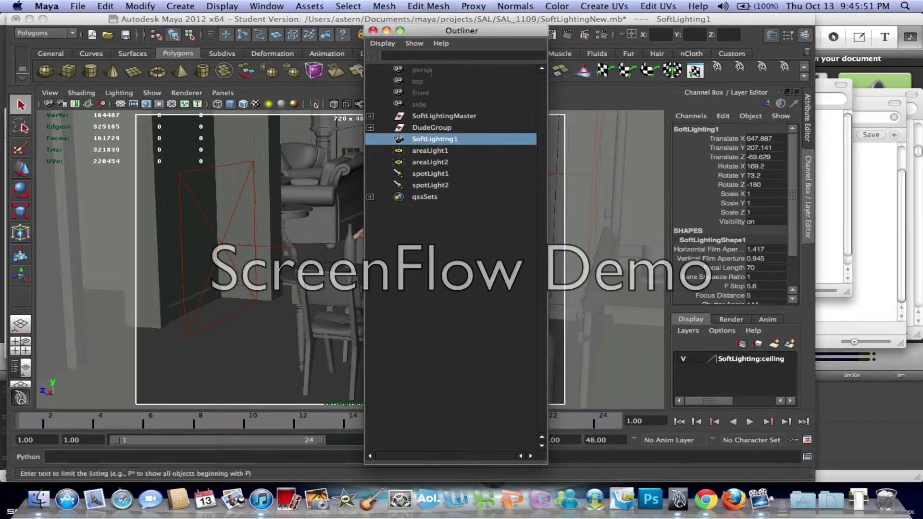
left_click(443, 150)
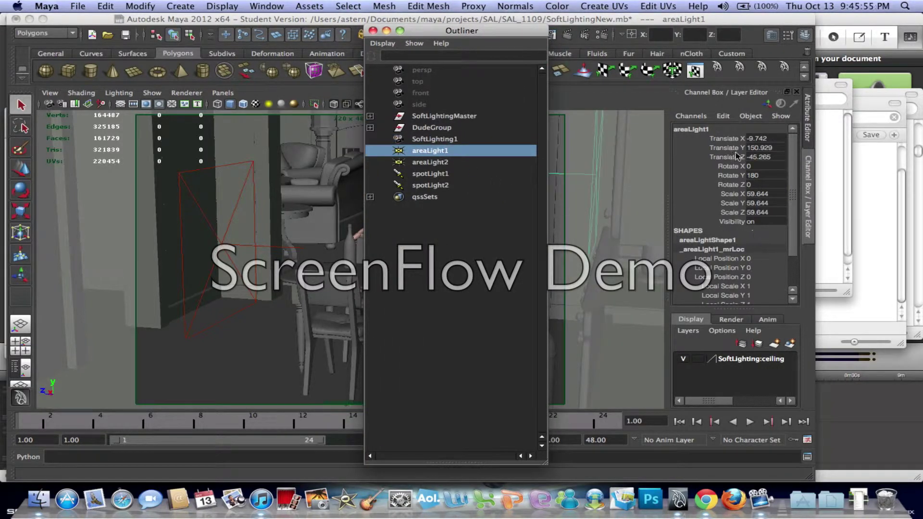
left_click(809, 129)
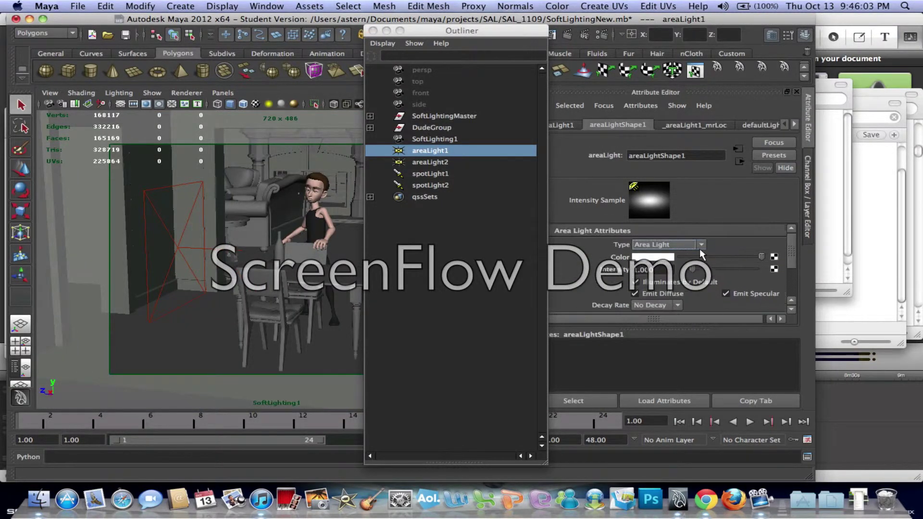
scroll(699, 249, "down", 5)
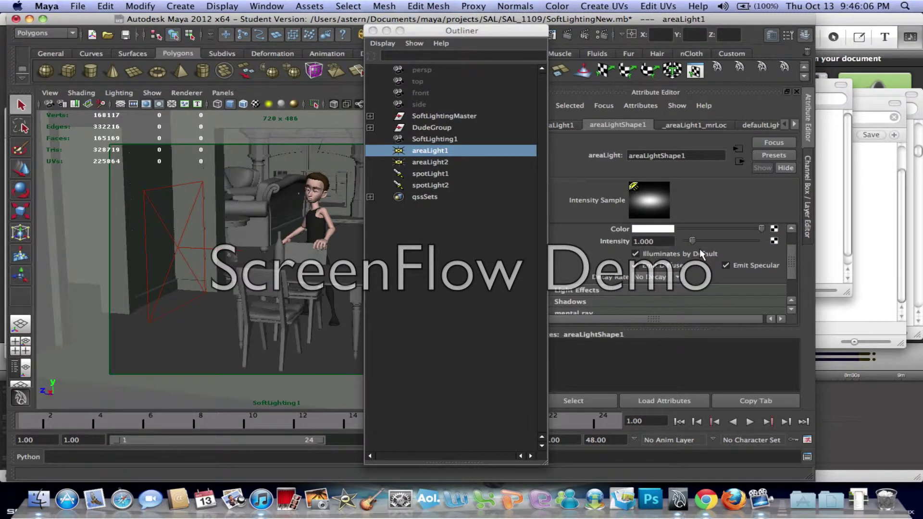
scroll(699, 249, "up", 2)
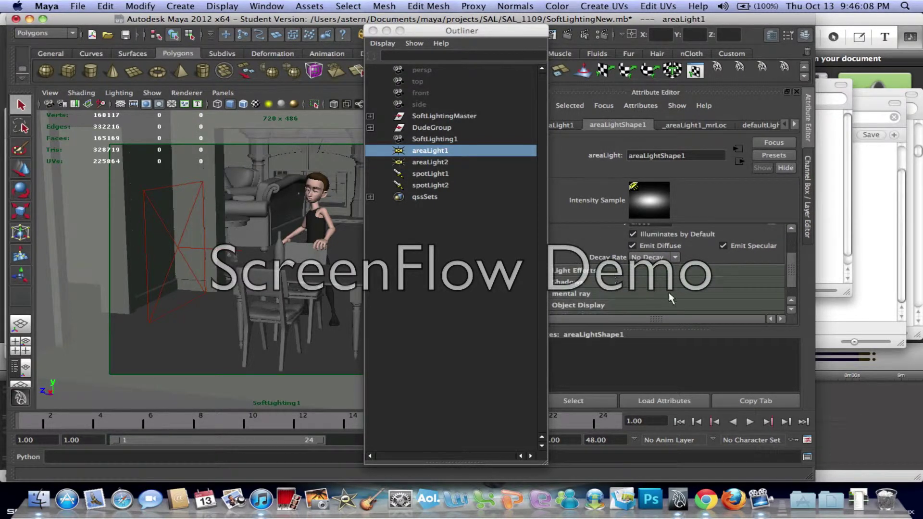
left_click(584, 283)
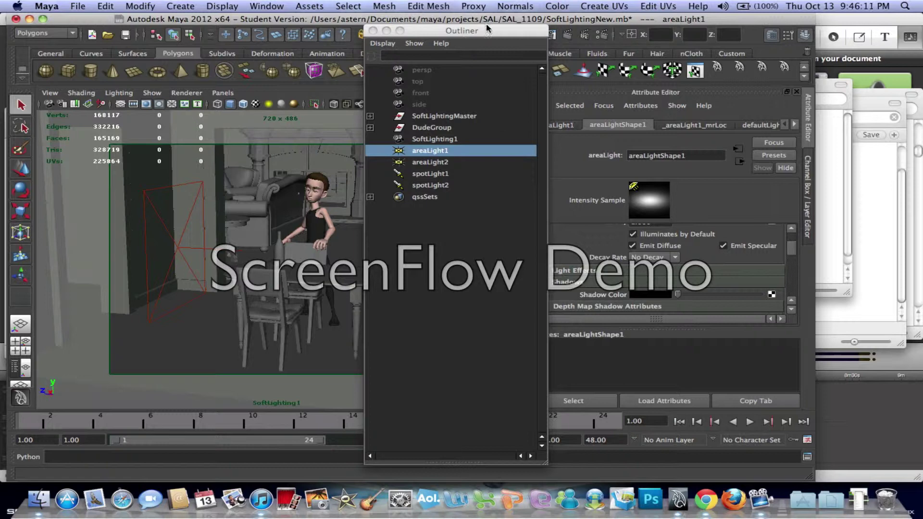
left_click_drag(486, 30, 406, 29)
scroll(623, 288, "down", 4)
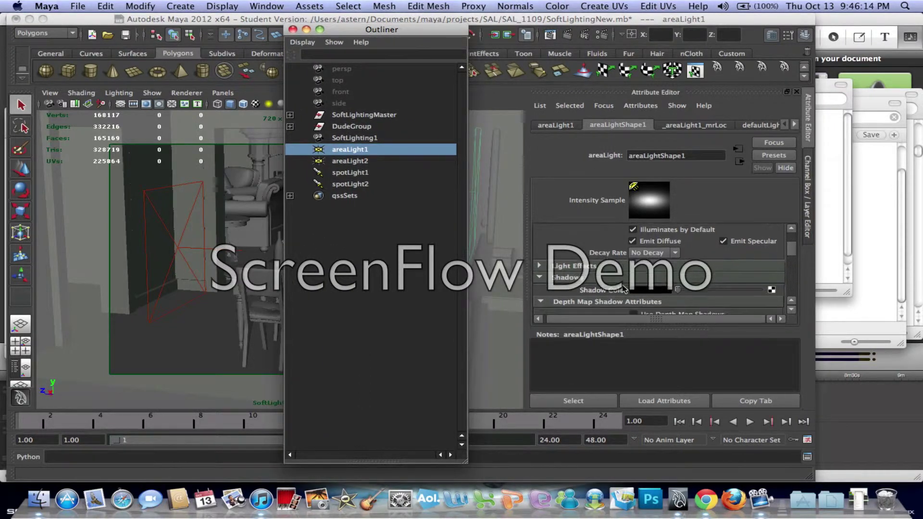
scroll(624, 288, "up", 3)
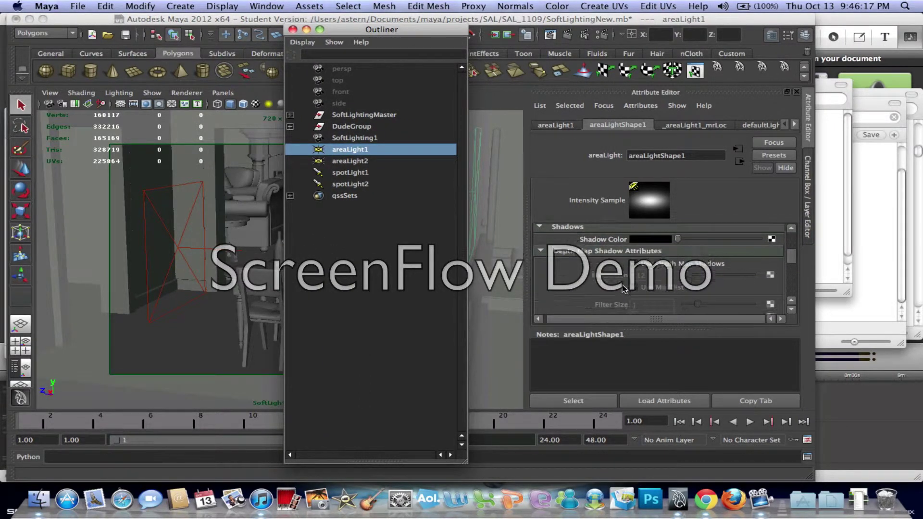
scroll(624, 289, "down", 8)
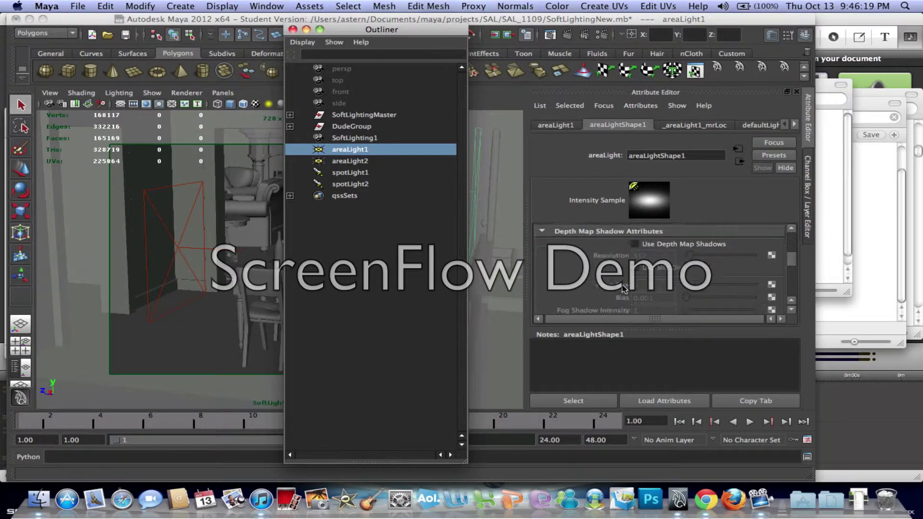
scroll(623, 288, "down", 3)
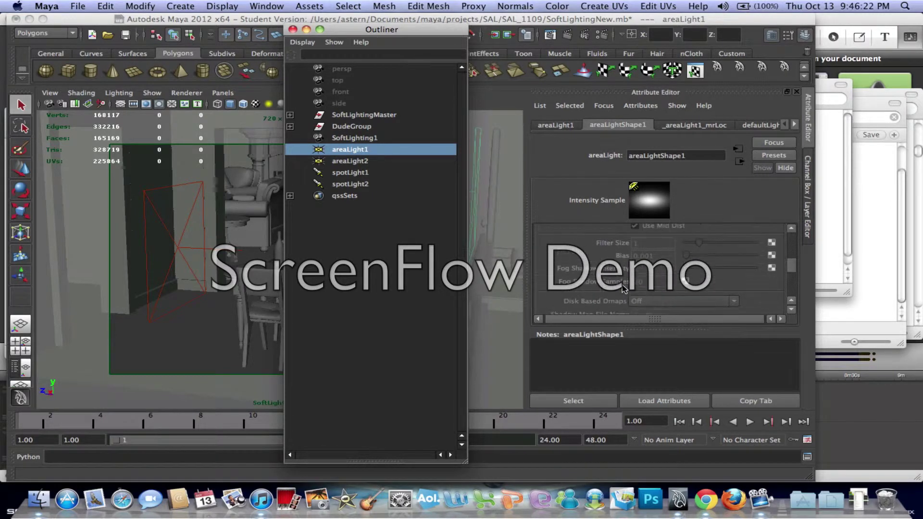
scroll(623, 288, "down", 6)
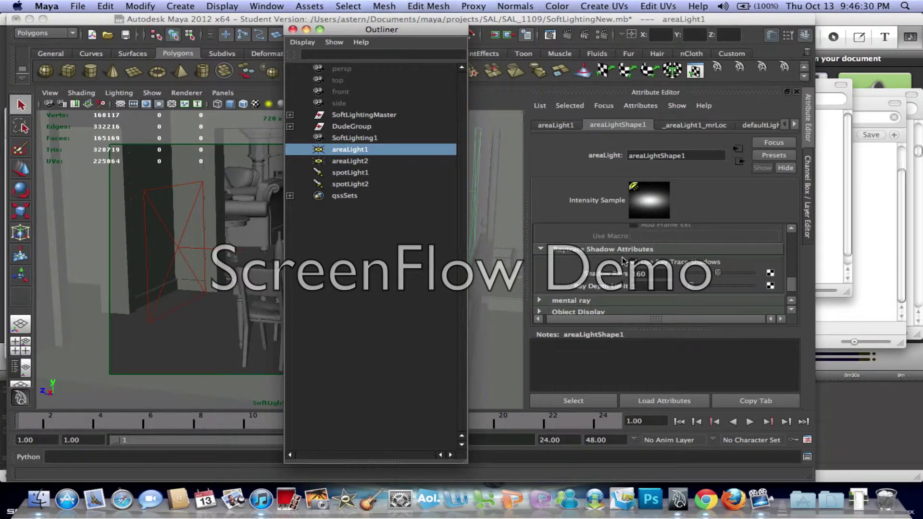
scroll(624, 261, "down", 1)
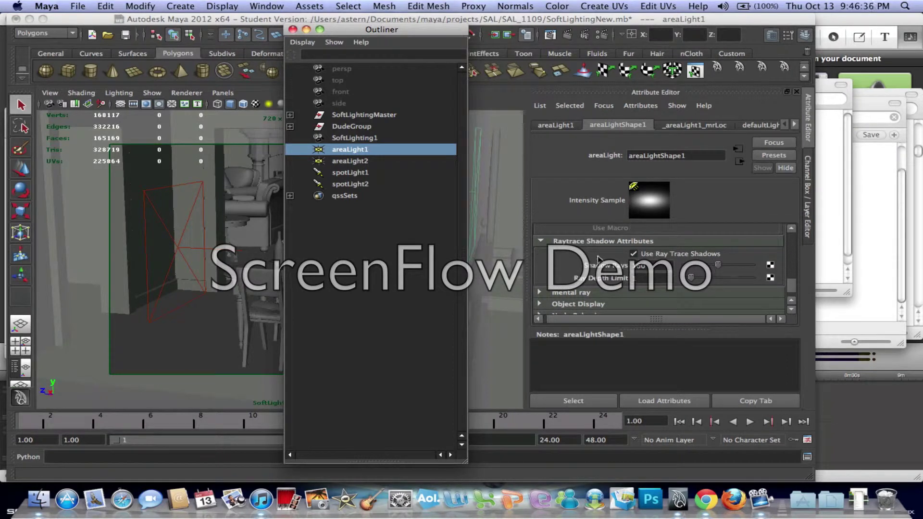
scroll(597, 259, "down", 1)
scroll(598, 260, "up", 4)
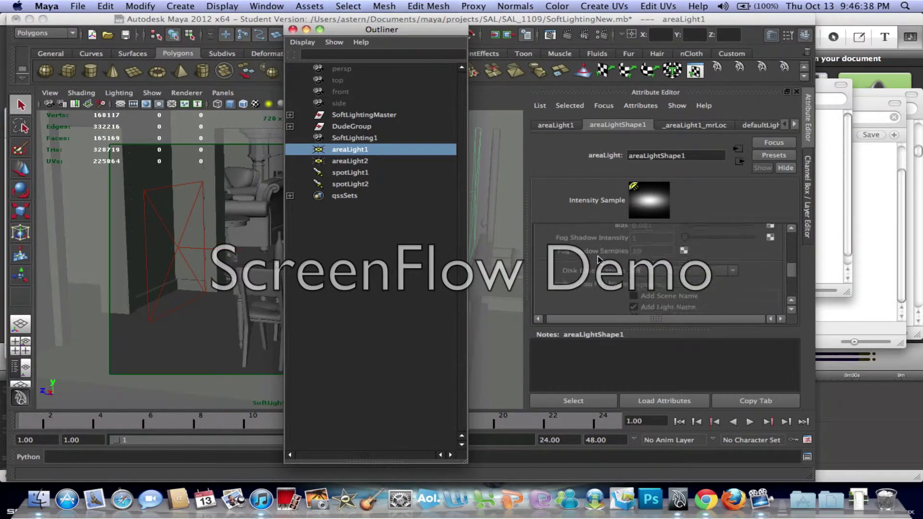
scroll(597, 259, "up", 8)
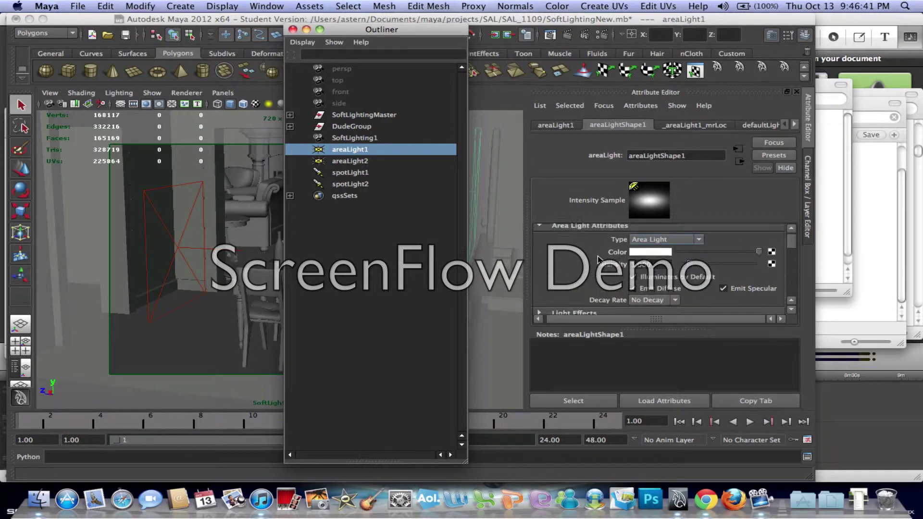
scroll(597, 259, "down", 8)
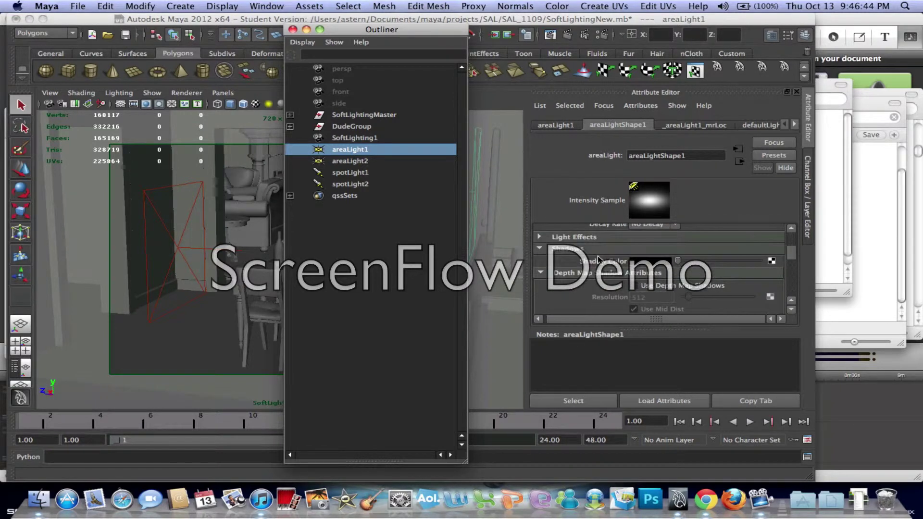
scroll(597, 260, "down", 6)
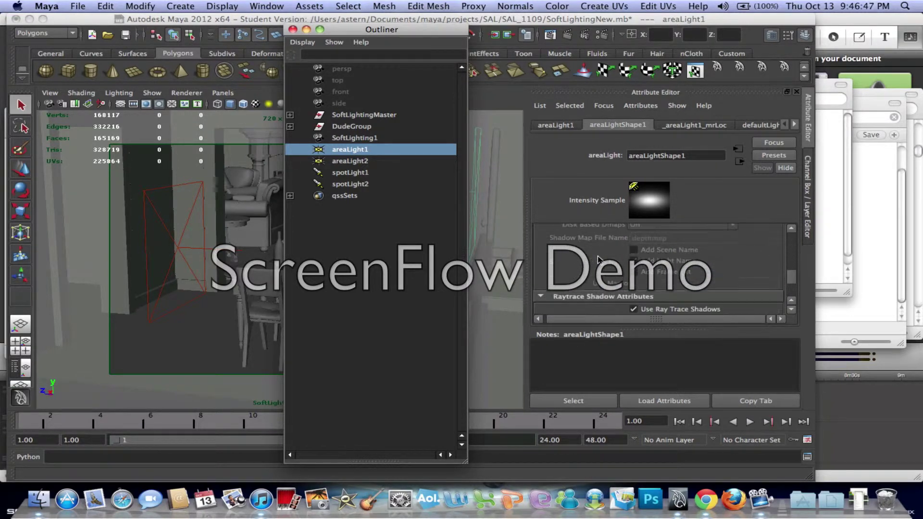
scroll(598, 260, "down", 3)
left_click(556, 256)
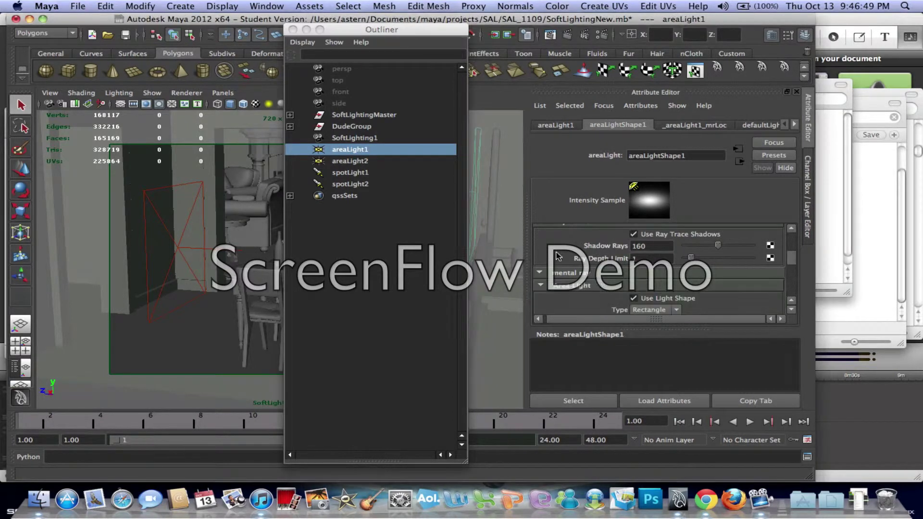
scroll(557, 256, "down", 3)
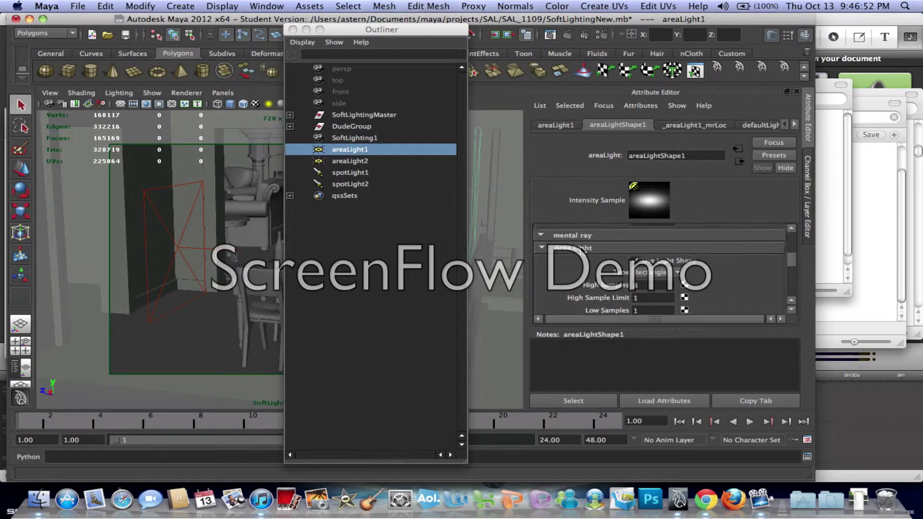
scroll(581, 250, "up", 1)
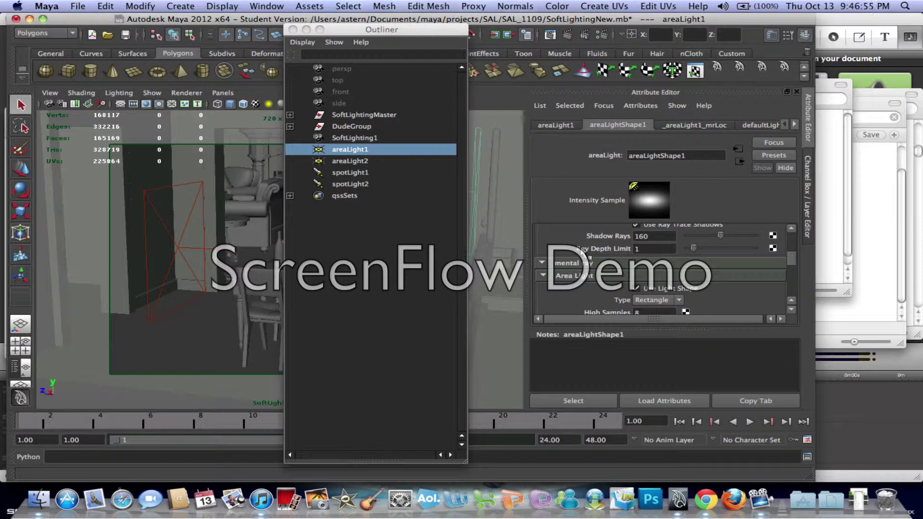
scroll(581, 250, "down", 2)
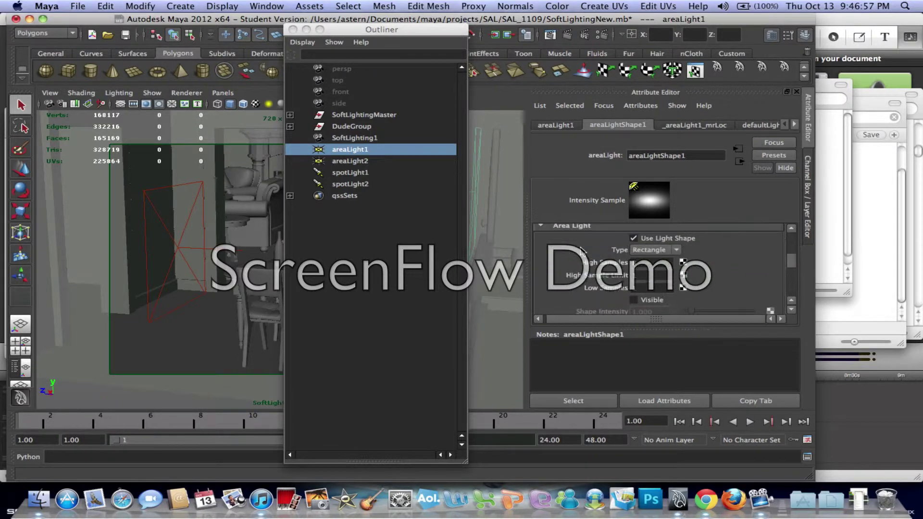
scroll(581, 251, "down", 1)
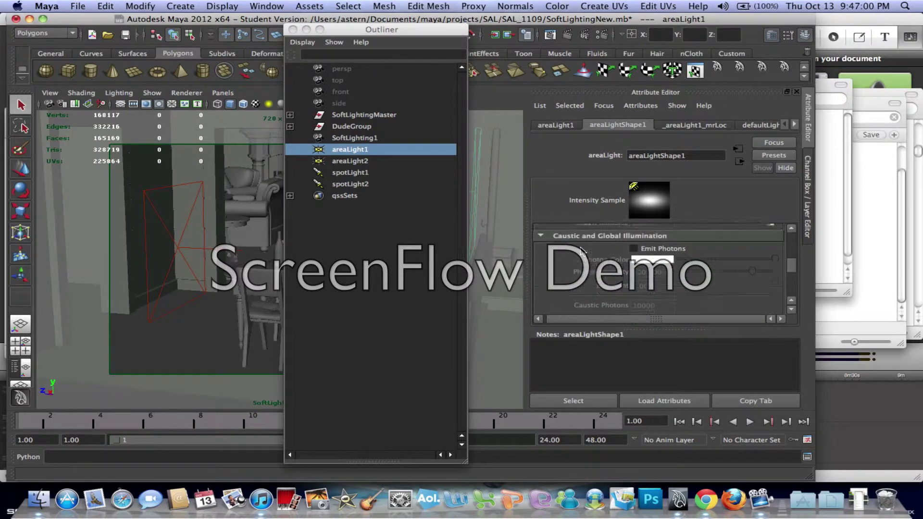
scroll(581, 250, "up", 3)
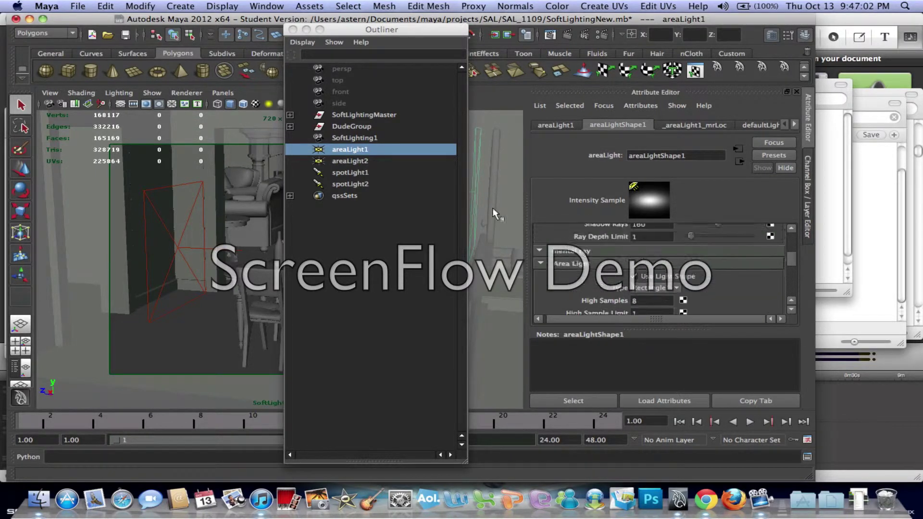
Step: Select spotLight1 and inspect its Shadows and mental ray attribute sections
left_click(362, 173)
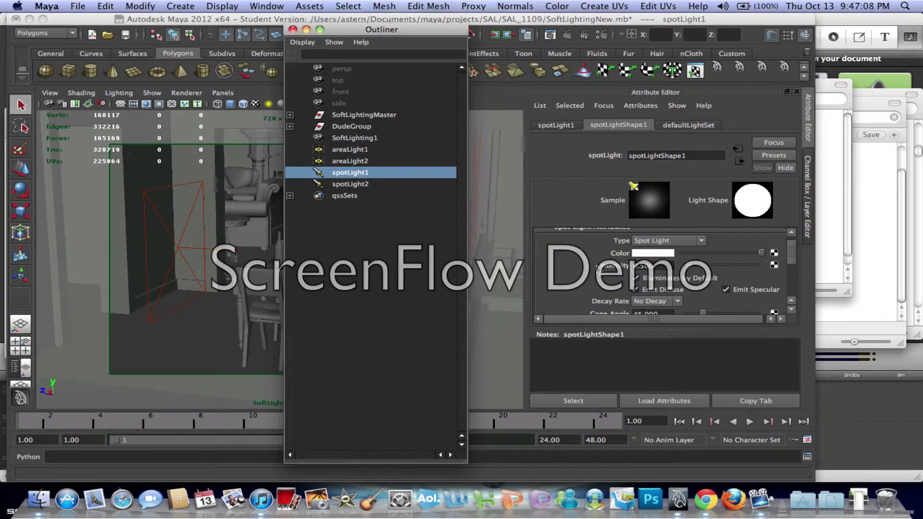
scroll(597, 269, "down", 5)
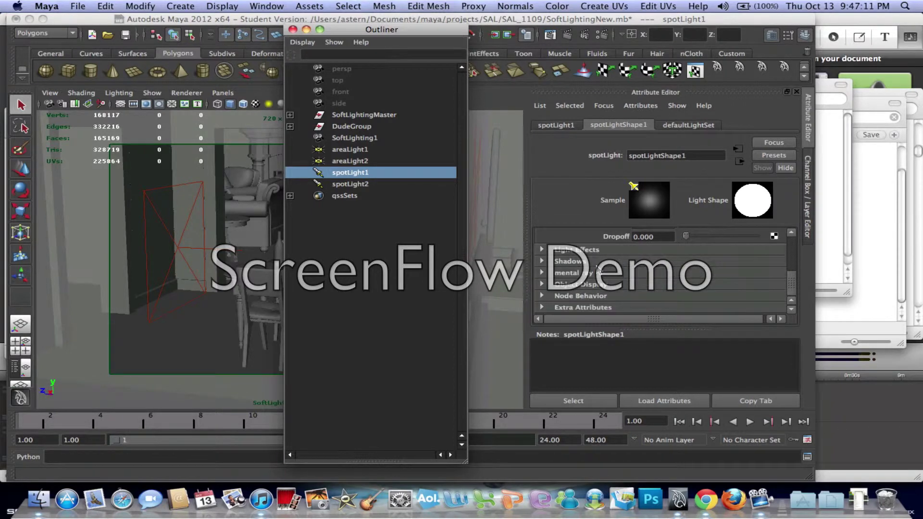
left_click(542, 262)
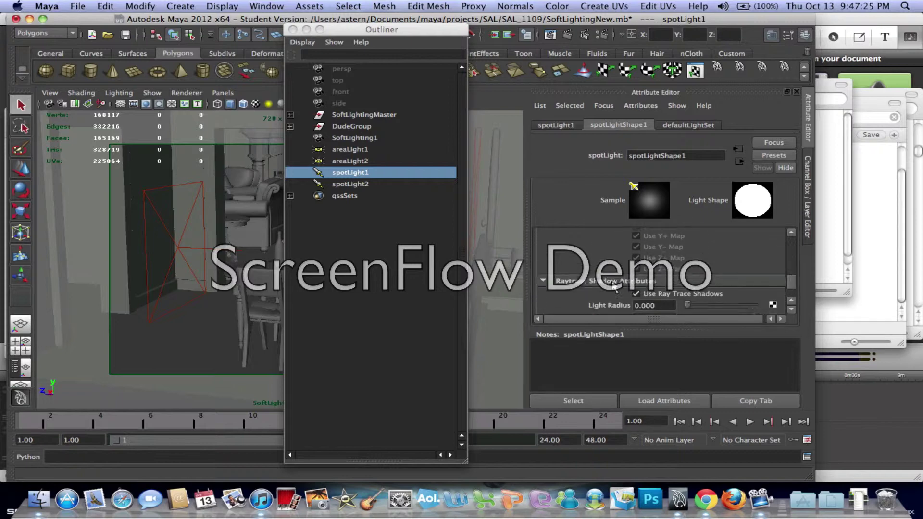
scroll(613, 287, "up", 8)
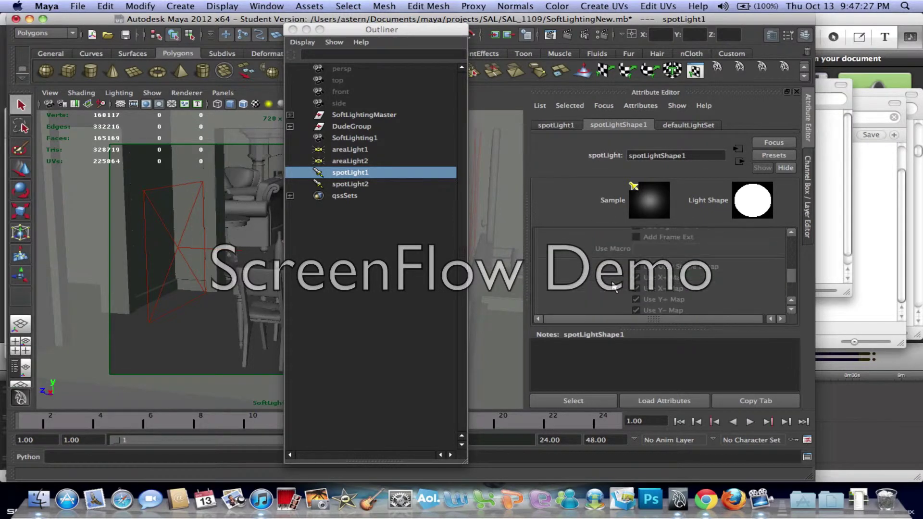
scroll(613, 287, "up", 5)
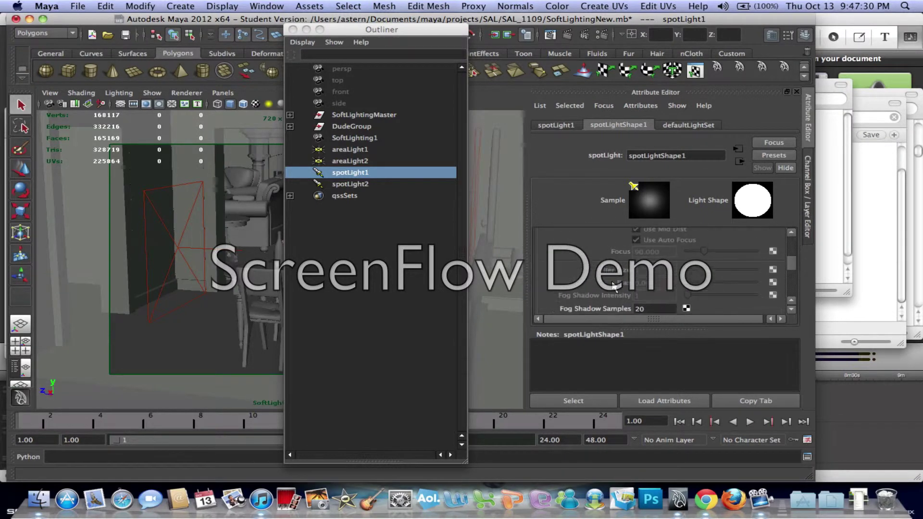
scroll(613, 286, "up", 5)
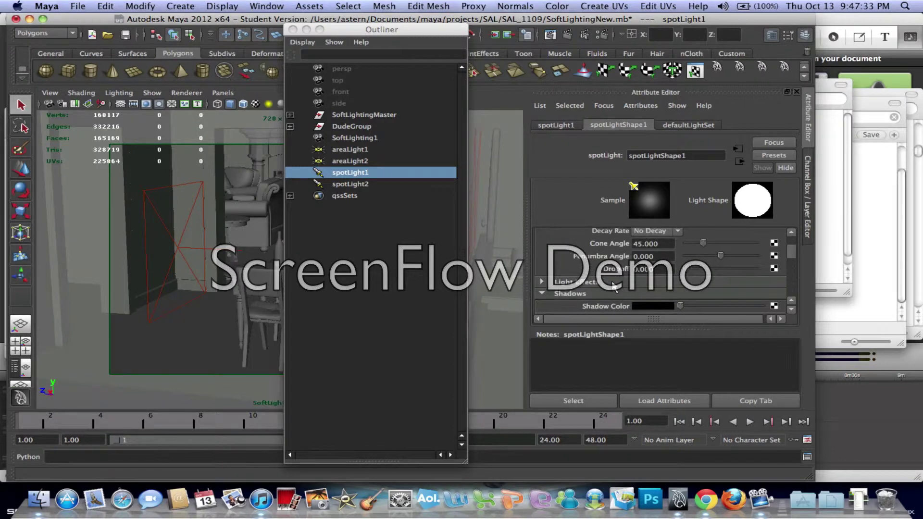
scroll(613, 286, "down", 4)
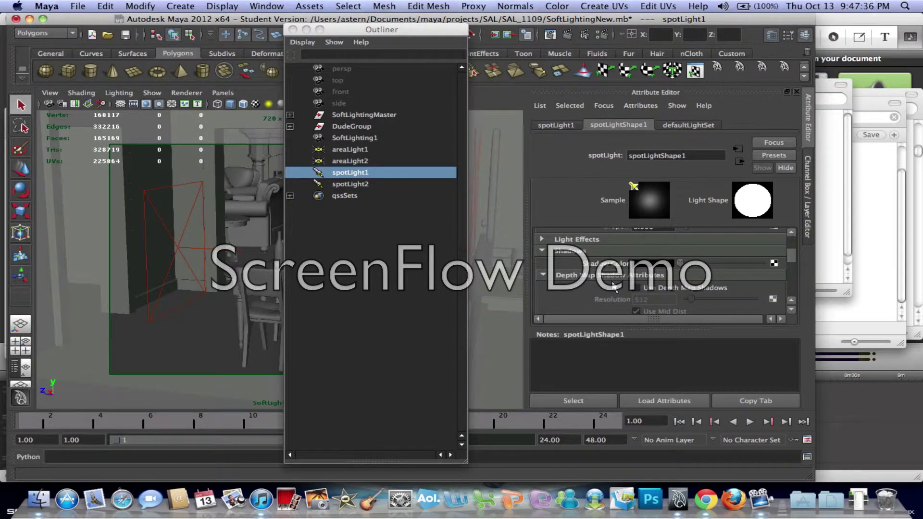
scroll(613, 287, "down", 5)
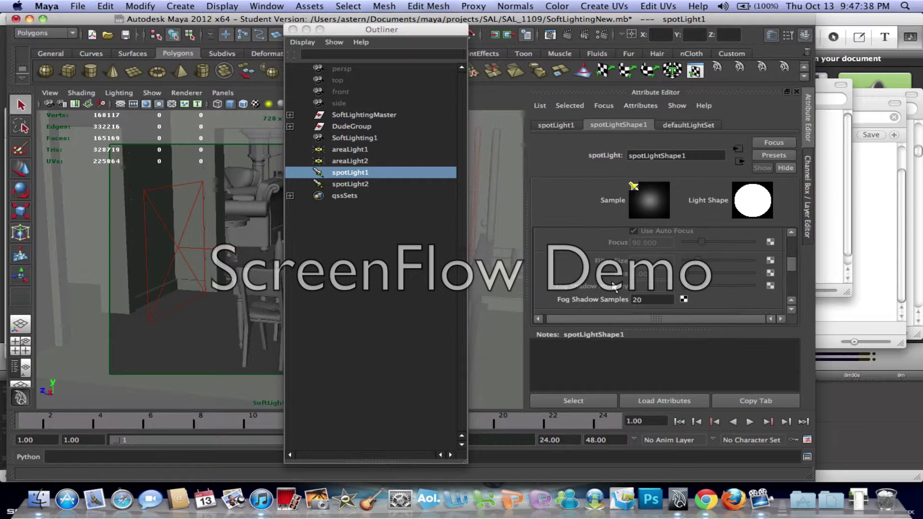
scroll(613, 286, "down", 5)
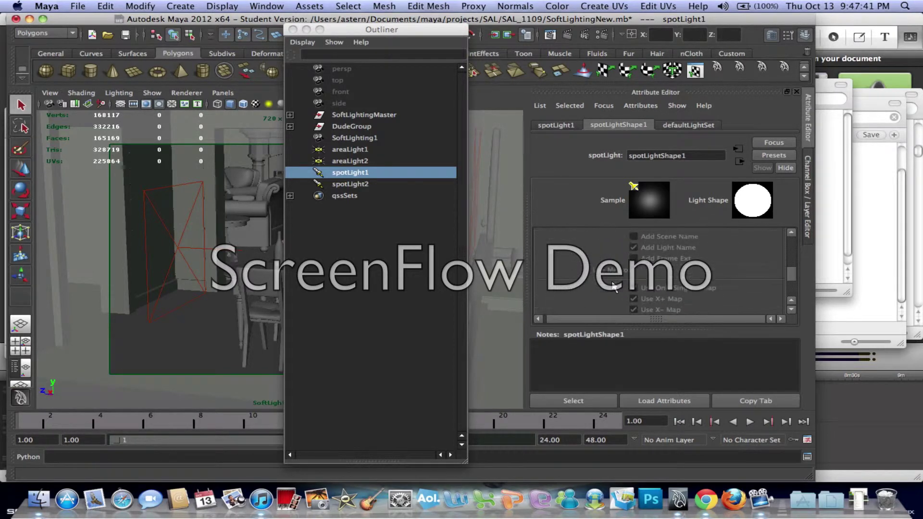
scroll(613, 287, "down", 5)
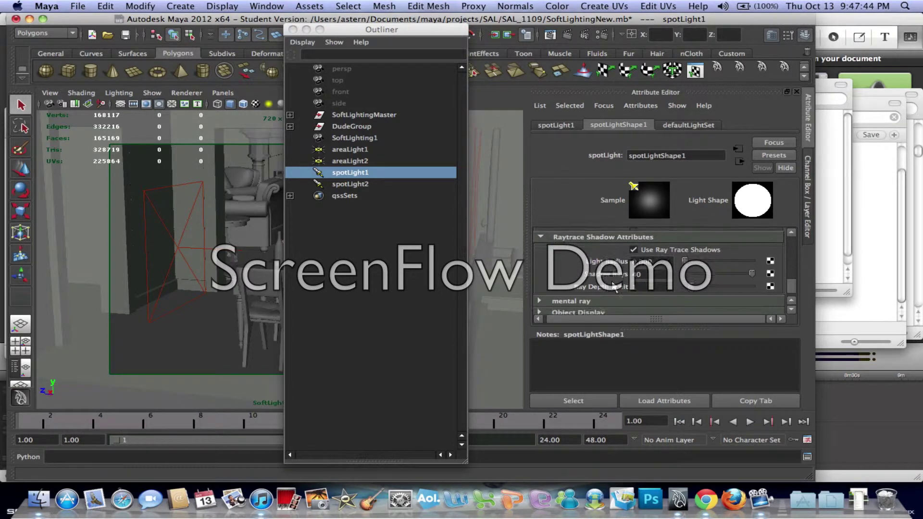
scroll(613, 286, "up", 3)
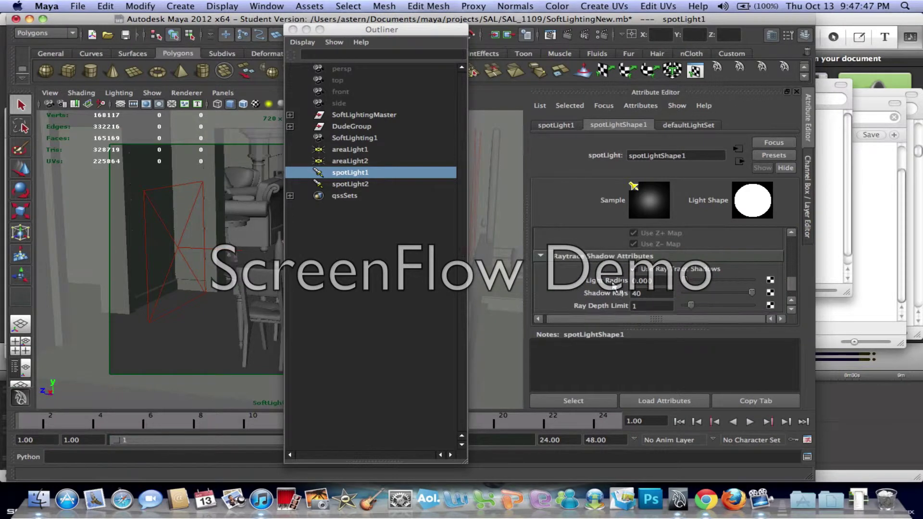
scroll(613, 286, "down", 3)
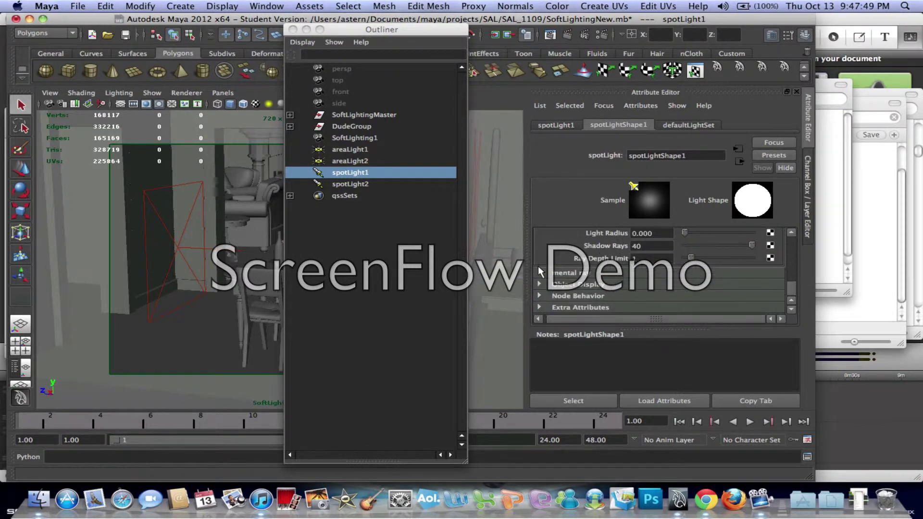
left_click(538, 268)
scroll(586, 306, "down", 5)
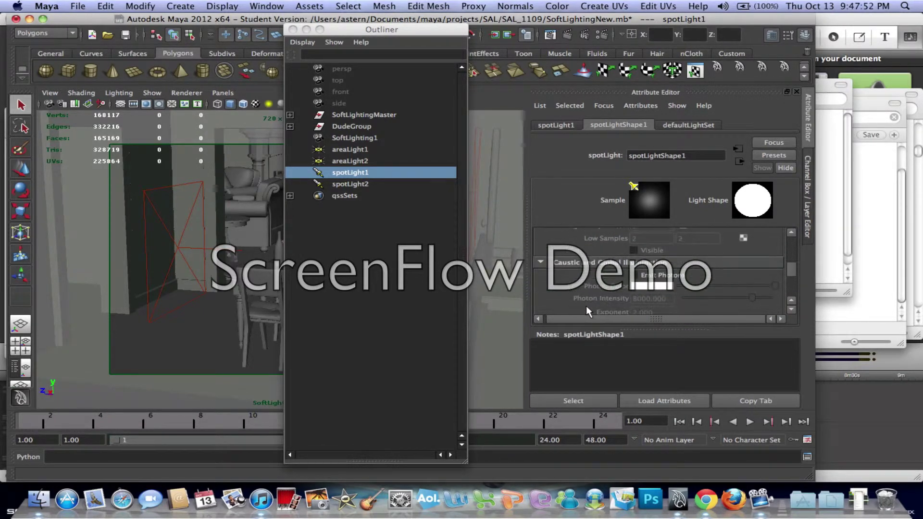
scroll(586, 306, "up", 4)
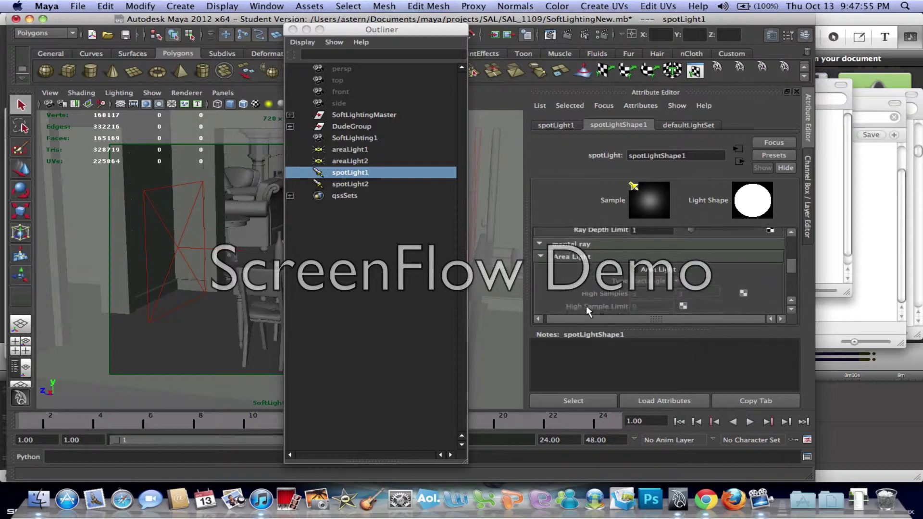
scroll(586, 305, "down", 1)
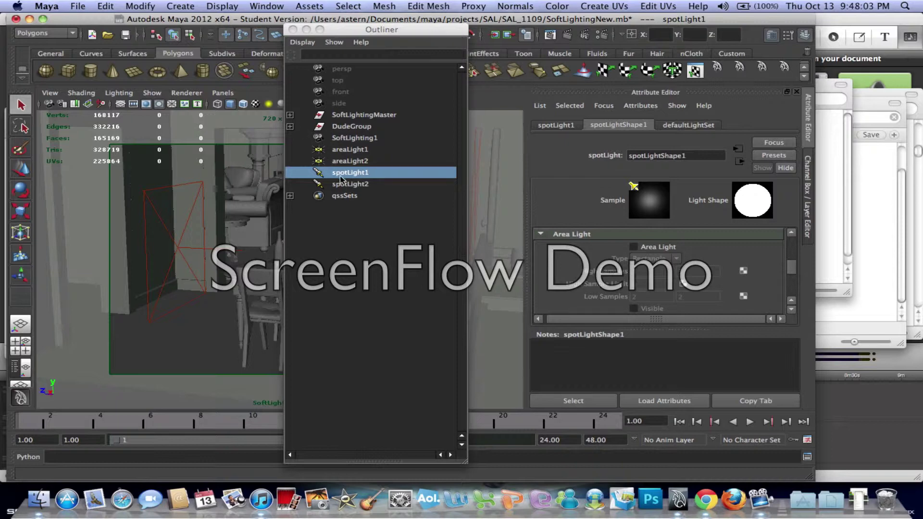
Step: Glance at spotLight2, recheck spotLight1's shadow map settings, then close the Outliner
left_click(375, 185)
left_click(356, 173)
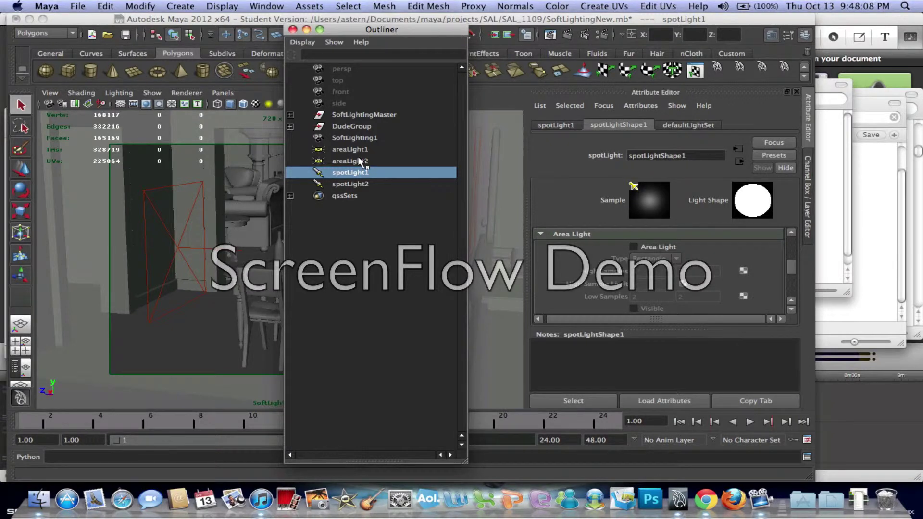
scroll(594, 269, "down", 6)
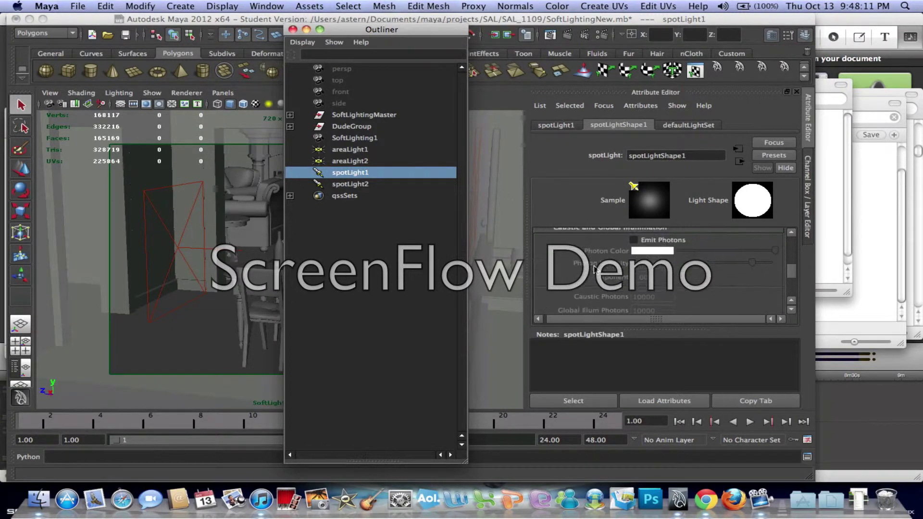
scroll(595, 269, "down", 5)
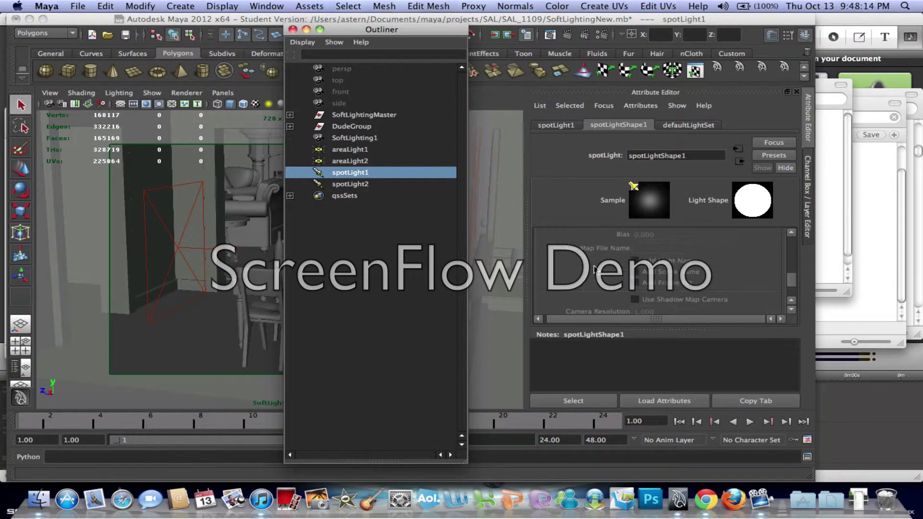
scroll(594, 269, "down", 5)
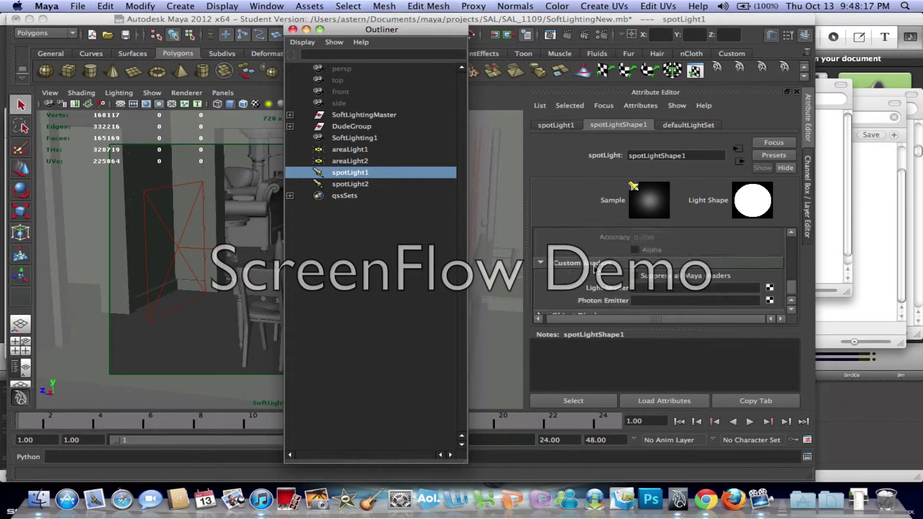
scroll(595, 270, "up", 3)
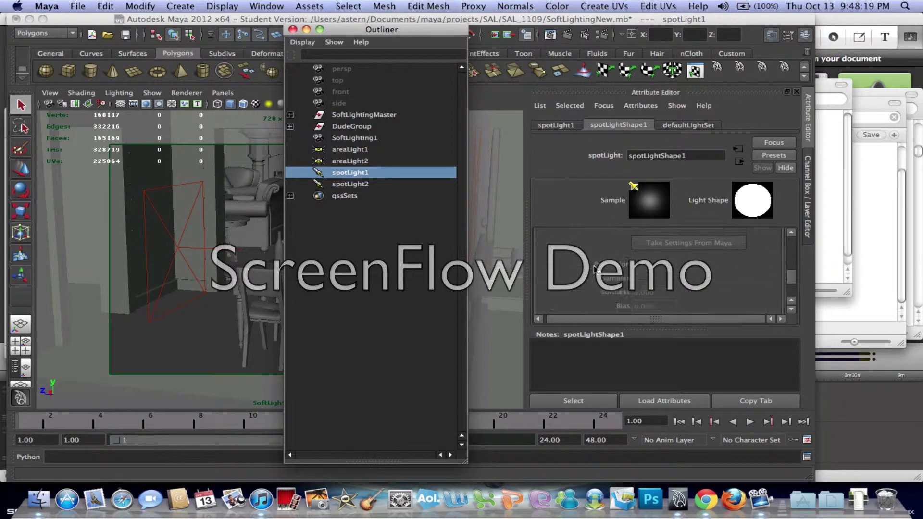
scroll(594, 269, "up", 3)
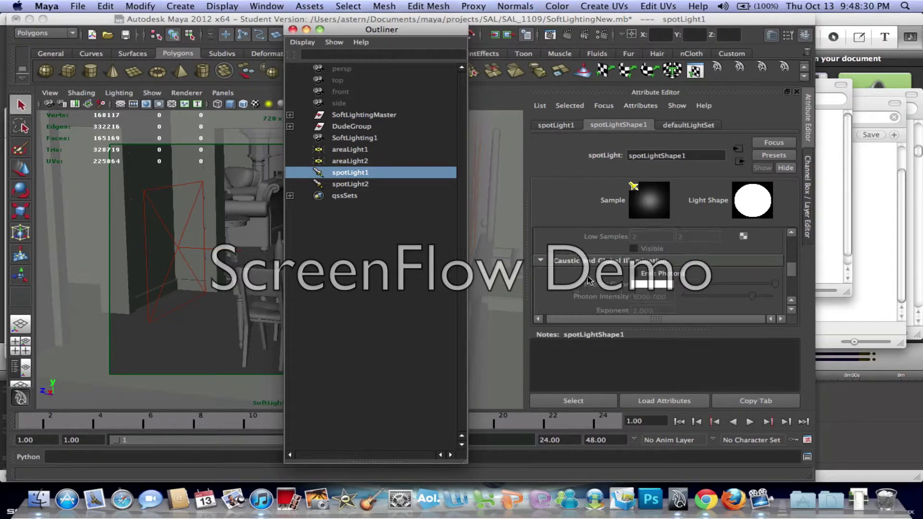
scroll(588, 280, "down", 6)
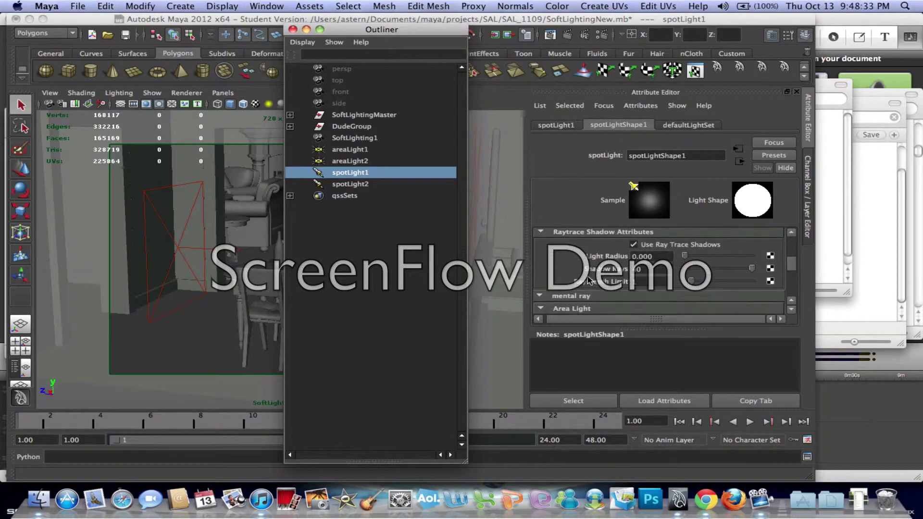
scroll(589, 280, "down", 8)
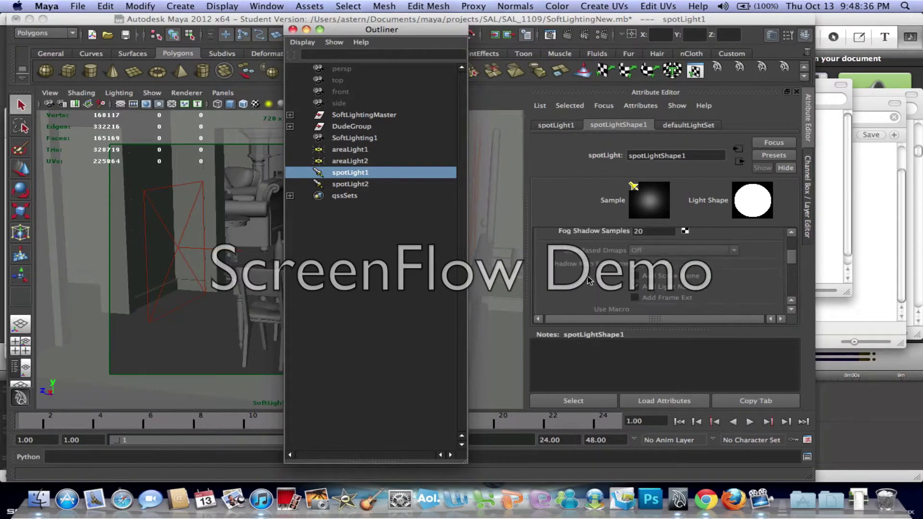
scroll(589, 280, "up", 6)
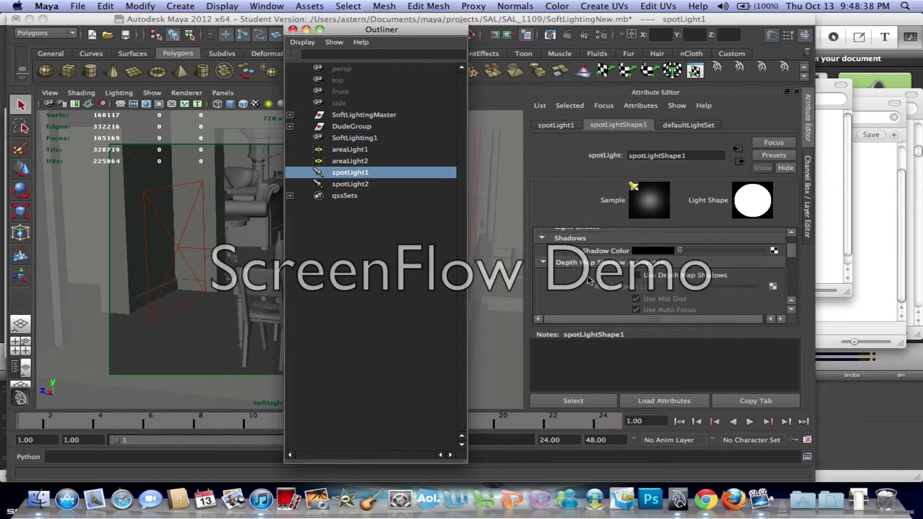
scroll(588, 280, "down", 6)
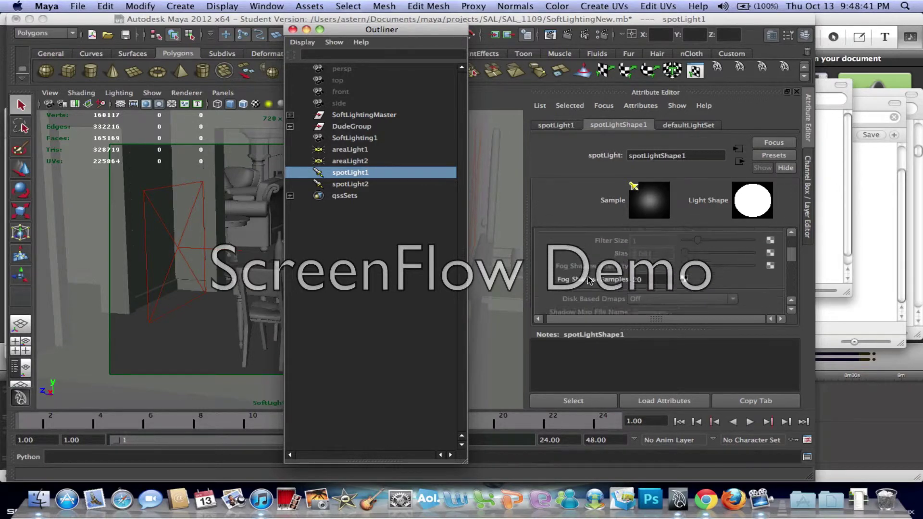
scroll(589, 280, "down", 8)
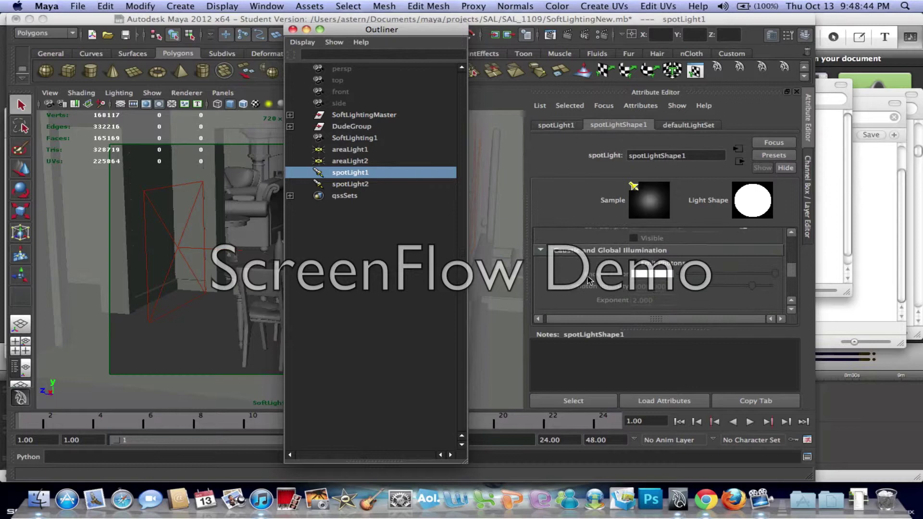
scroll(589, 280, "down", 5)
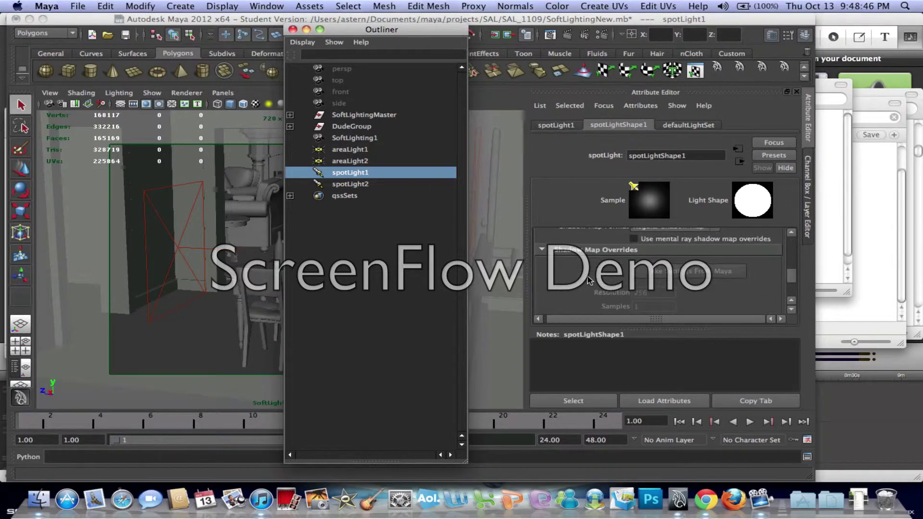
scroll(588, 280, "down", 5)
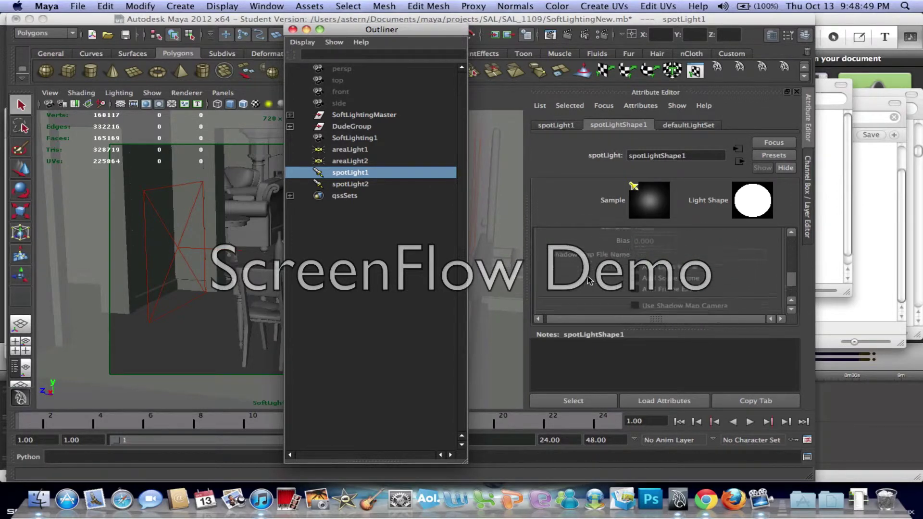
scroll(589, 280, "up", 3)
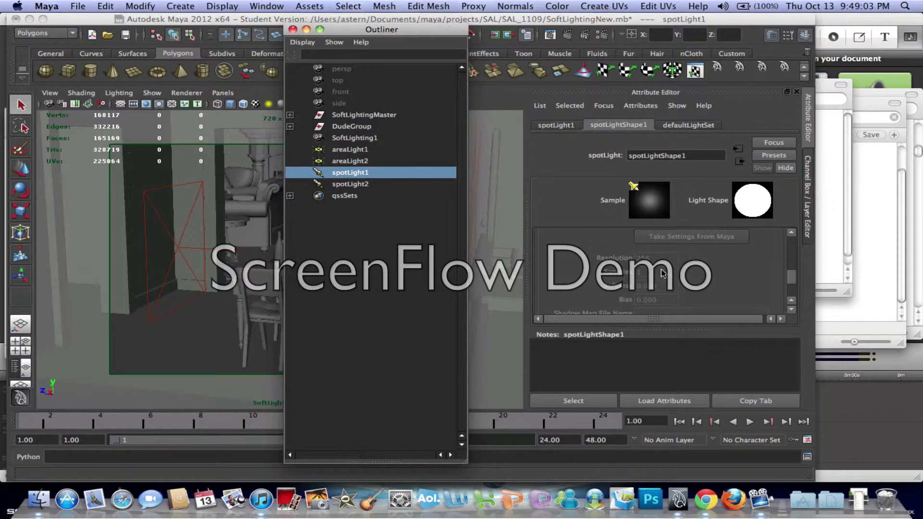
scroll(662, 273, "down", 5)
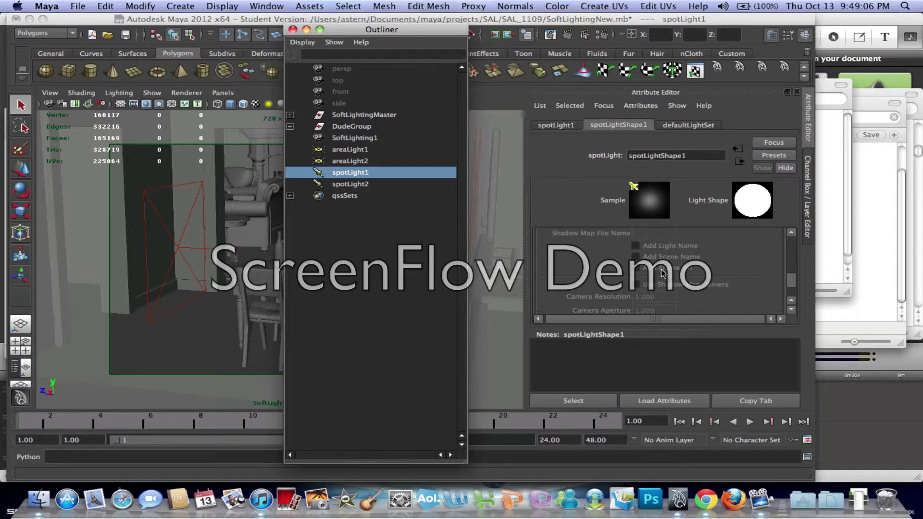
left_click(292, 29)
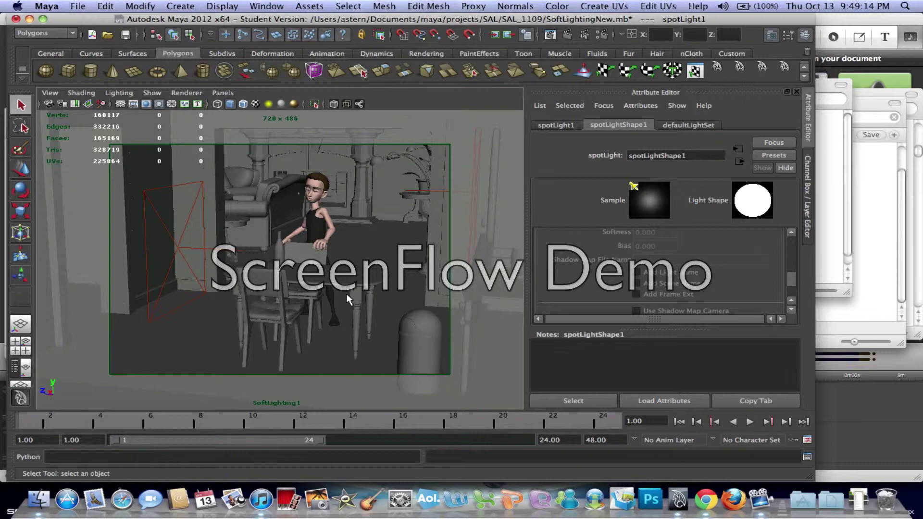
left_click(216, 92)
mouse_move(273, 103)
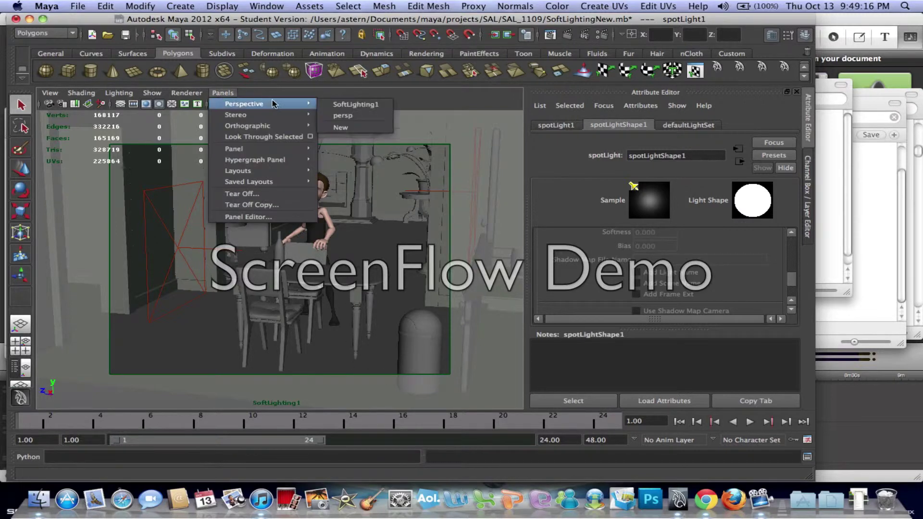
left_click(229, 91)
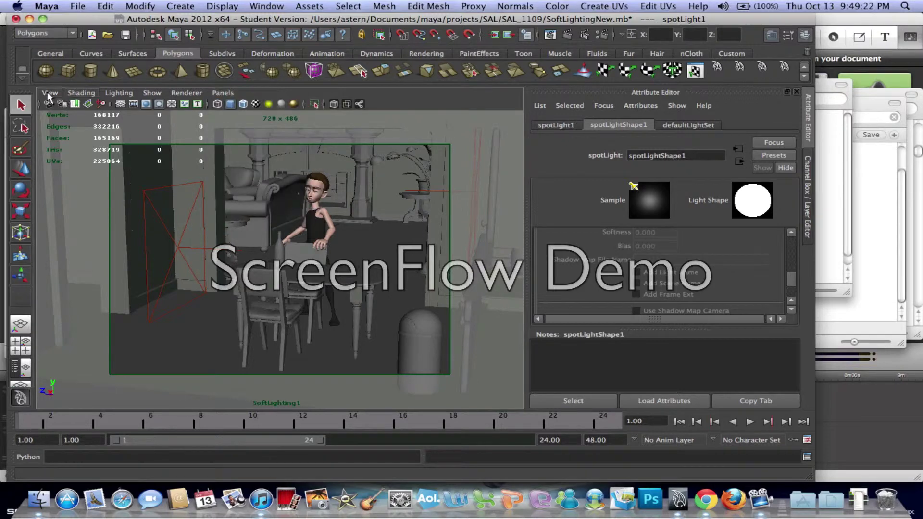
left_click(49, 93)
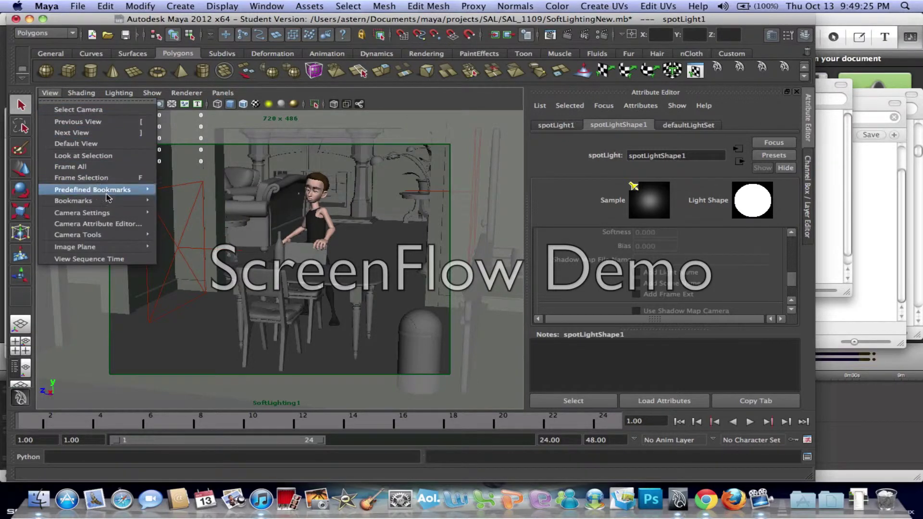
mouse_move(127, 205)
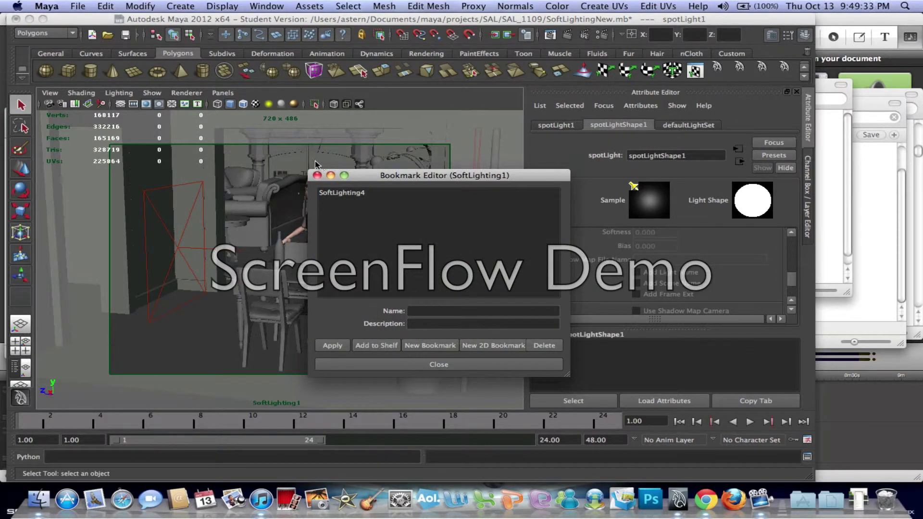
left_click(317, 175)
left_click(50, 93)
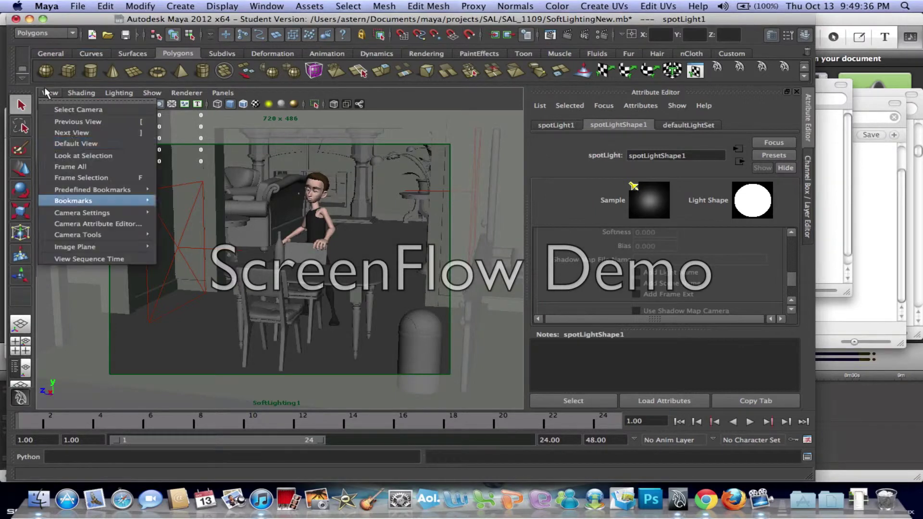
mouse_move(135, 200)
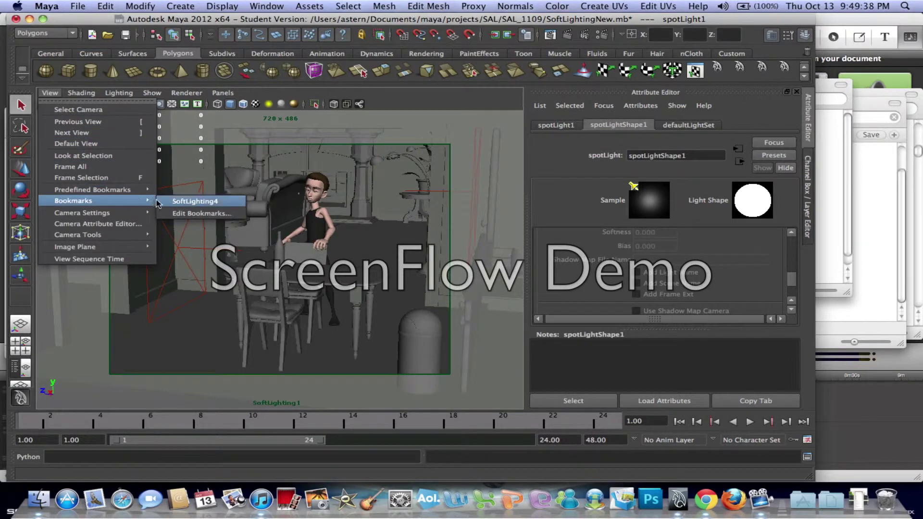
left_click(197, 213)
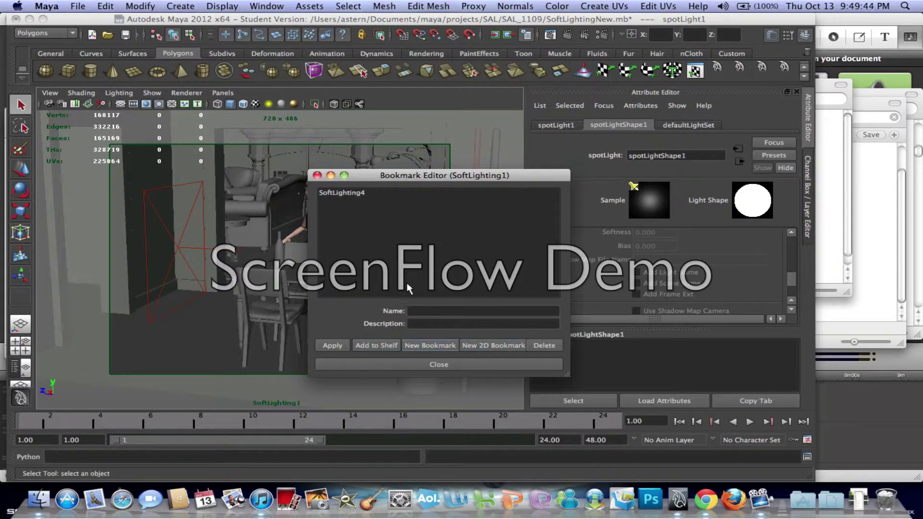
left_click(461, 364)
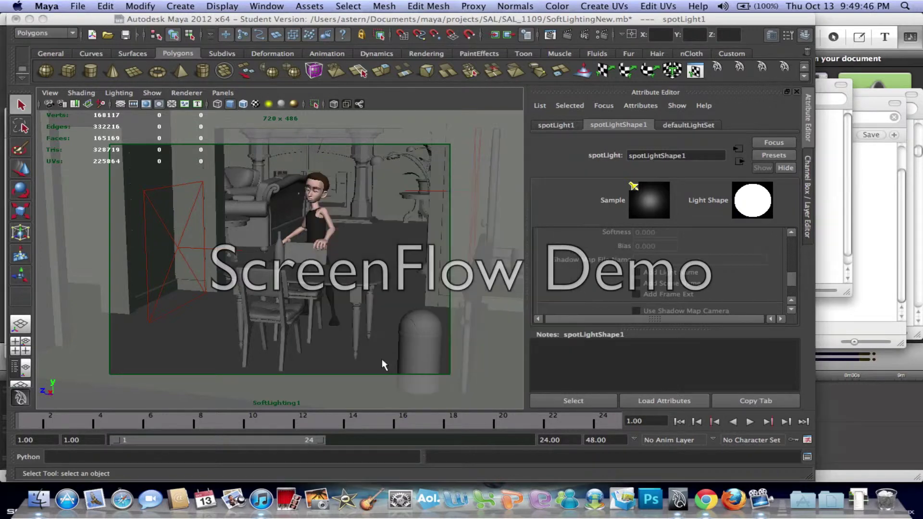
left_click(48, 93)
mouse_move(87, 200)
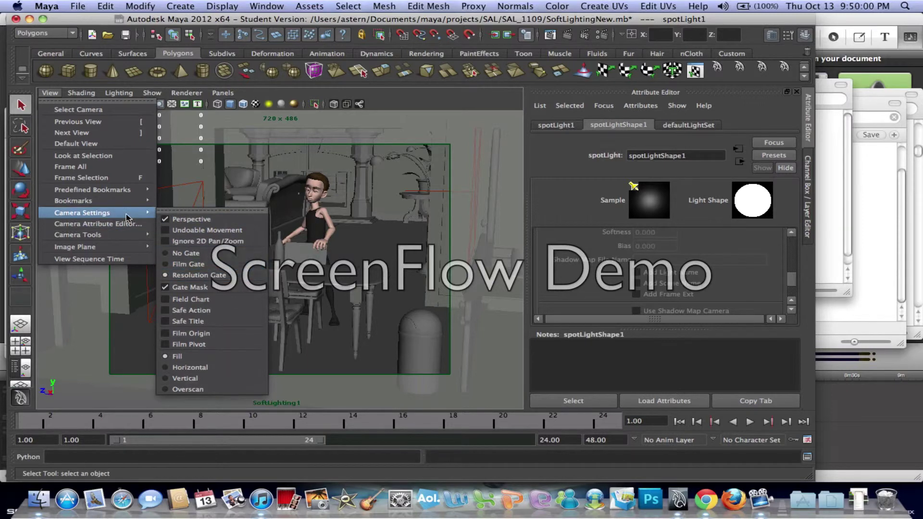
left_click(44, 92)
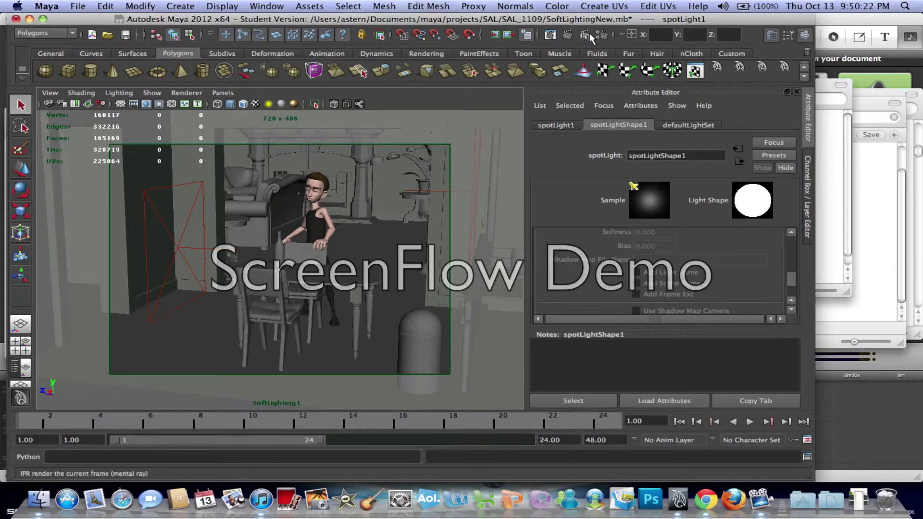
Step: Render the SoftLighting1 view in mental ray at 720 x 486 in Render View
left_click(551, 37)
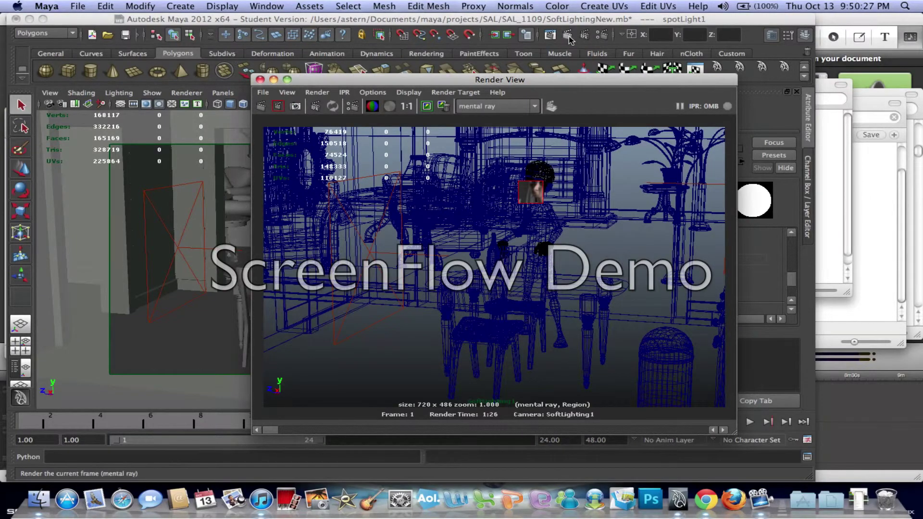
left_click(568, 37)
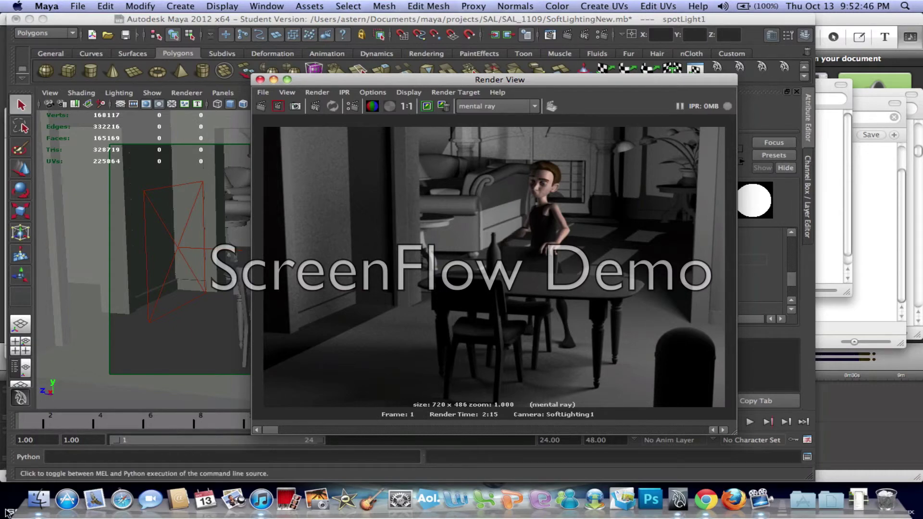
left_click(39, 481)
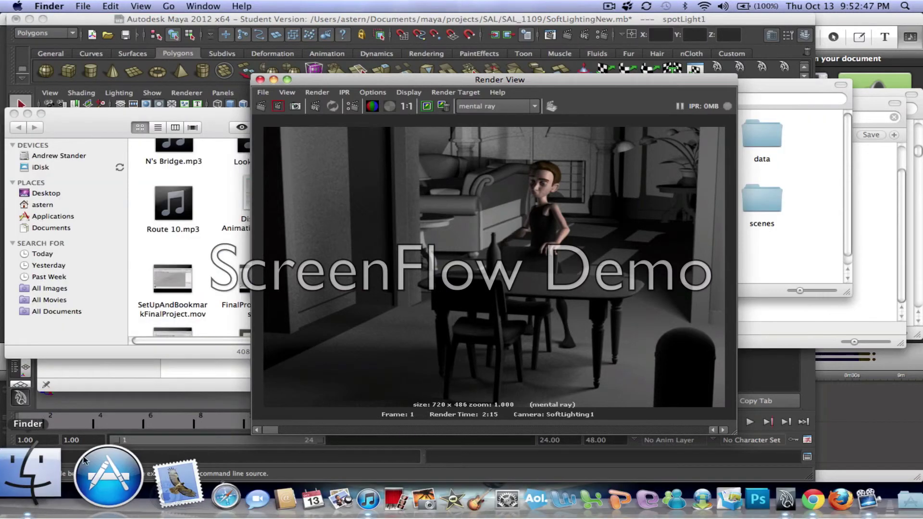
Step: Open project03_sample's images/tmp folder to find the rendered .tga image
left_click(793, 172)
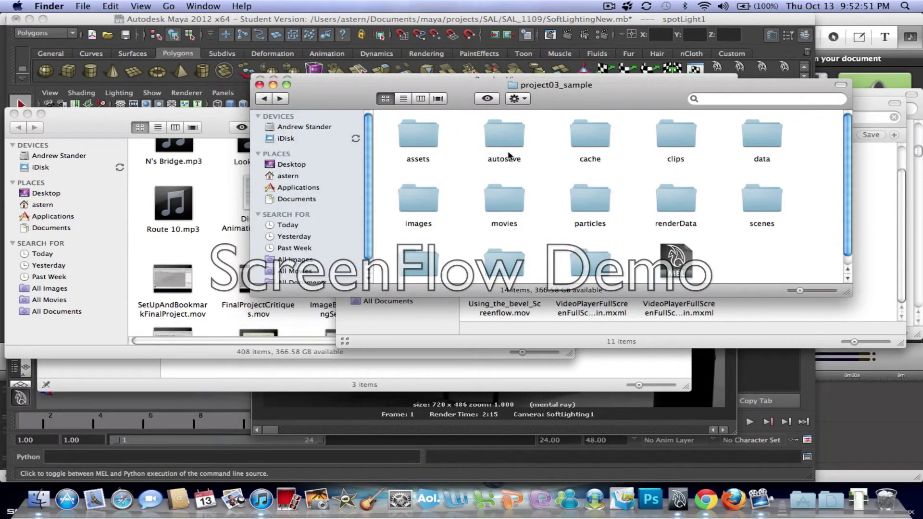
scroll(555, 166, "down", 2)
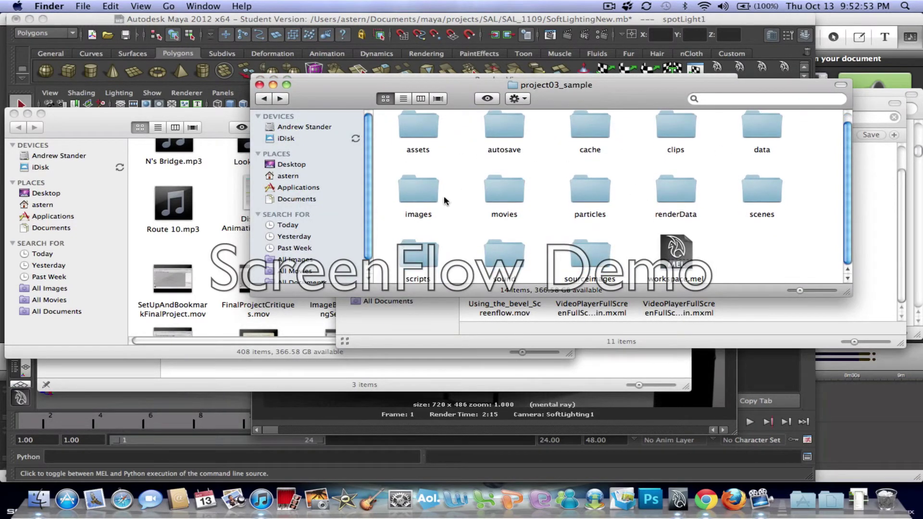
double_click(424, 201)
double_click(421, 142)
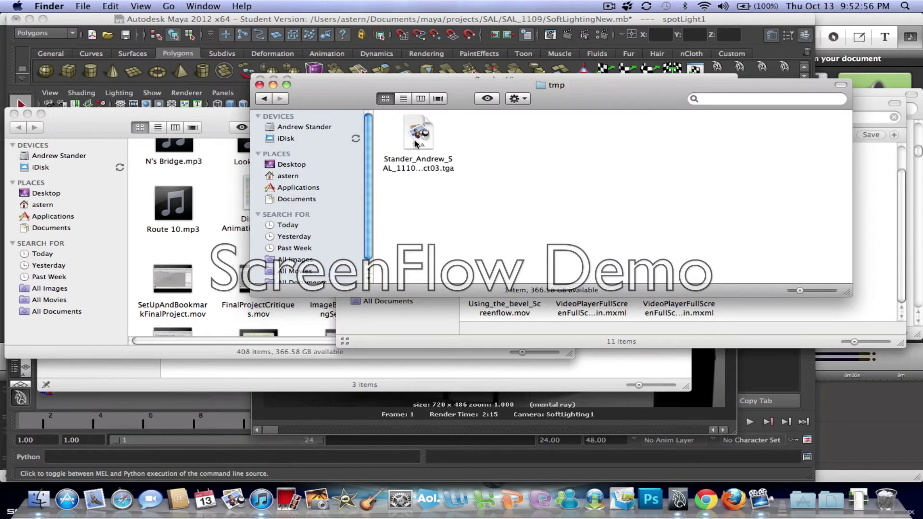